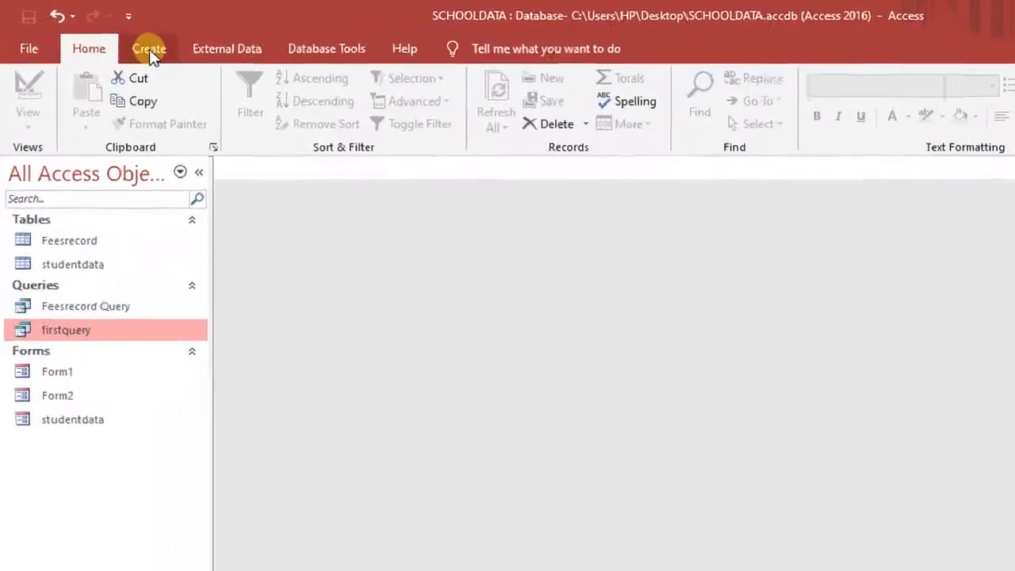
Create a new query in Design View based on the Feesrecord table
left_click(150, 50)
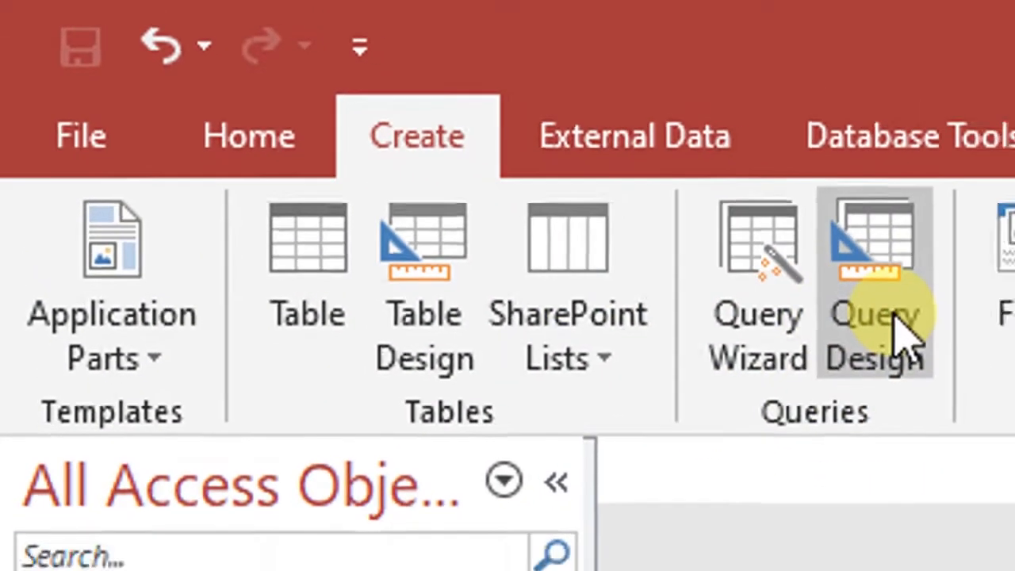
left_click(904, 333)
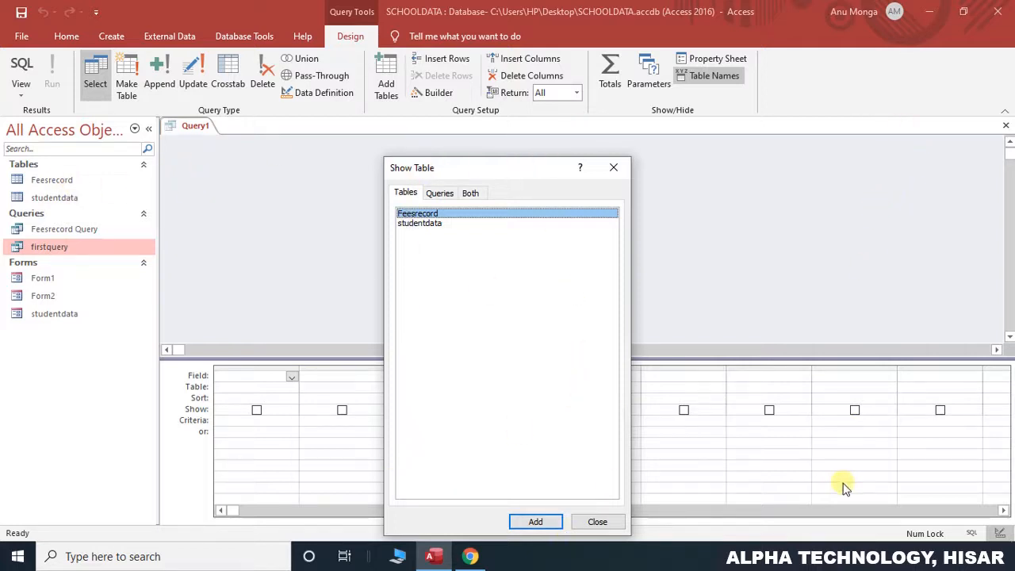
left_click(535, 523)
left_click(420, 223)
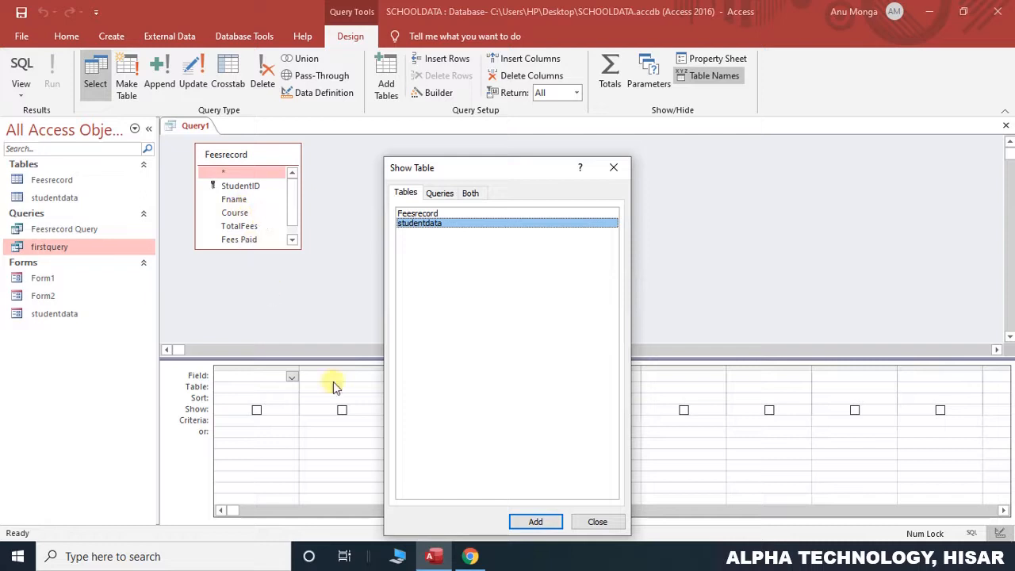
left_click(597, 522)
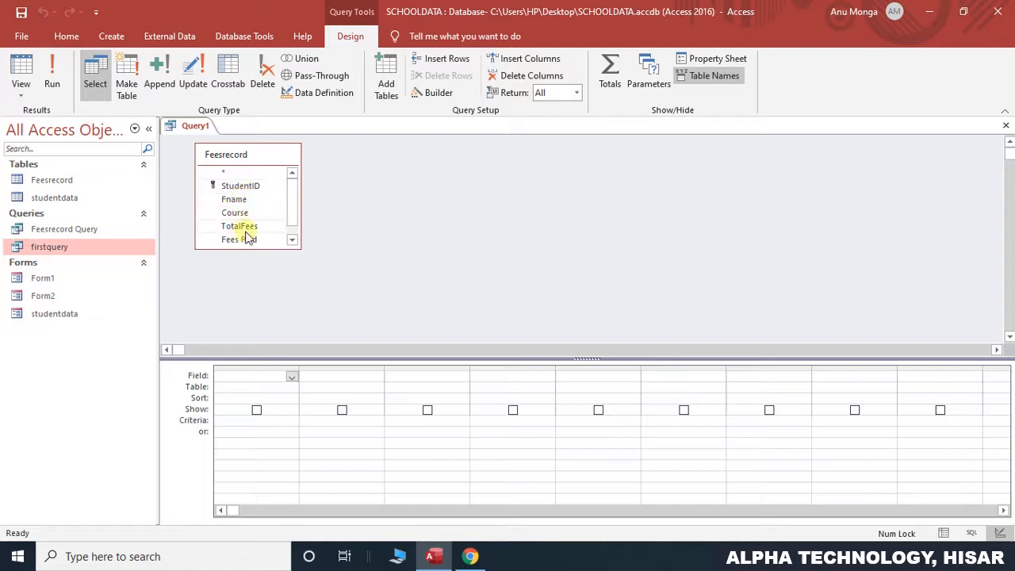
Add the StudentID and Fname fields from Feesrecord to the query design grid
left_click(290, 222)
mouse_move(291, 218)
left_mouse_down()
mouse_move(292, 235)
mouse_move(292, 222)
left_mouse_up()
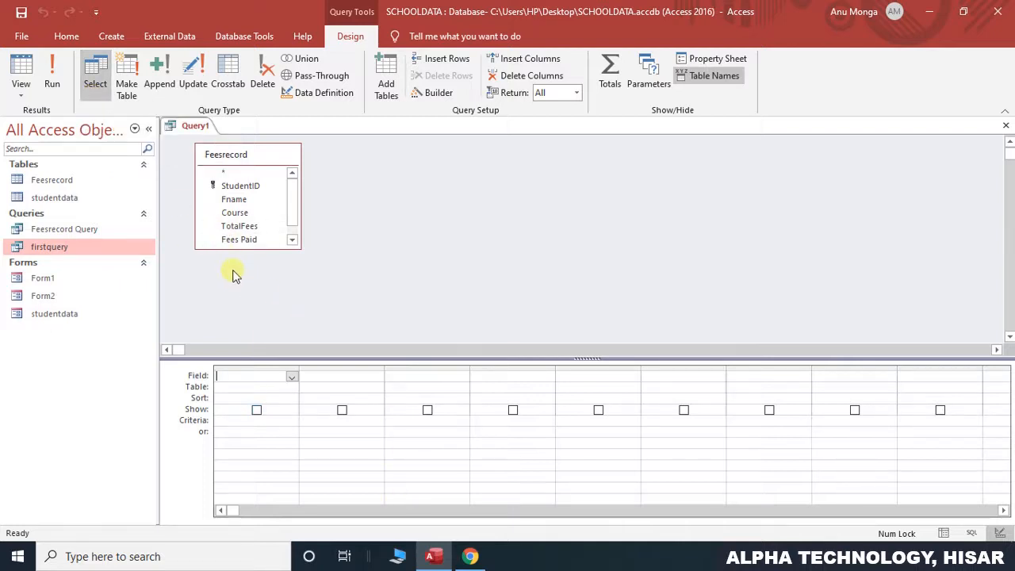
left_click(243, 186)
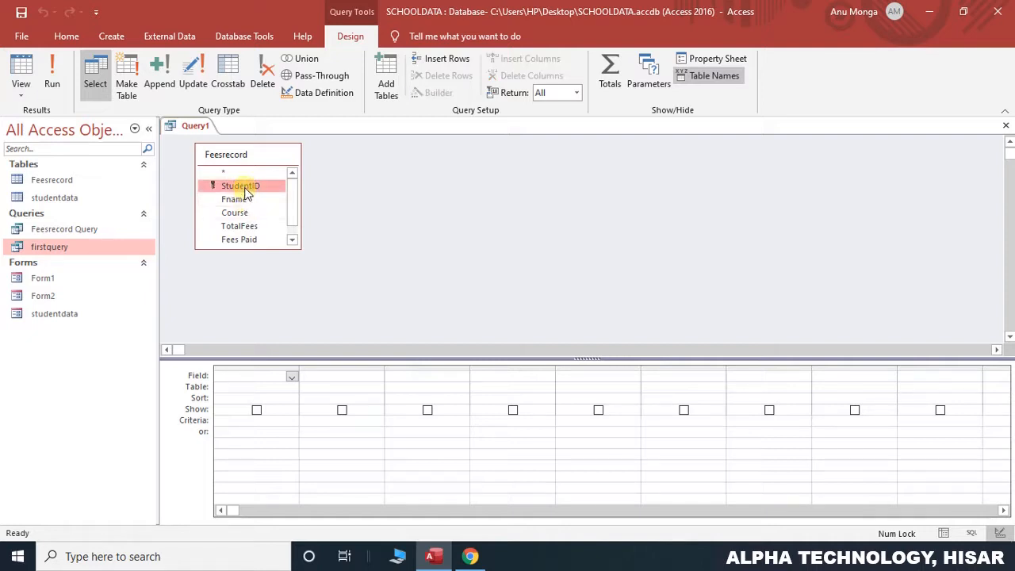
double_click(245, 190)
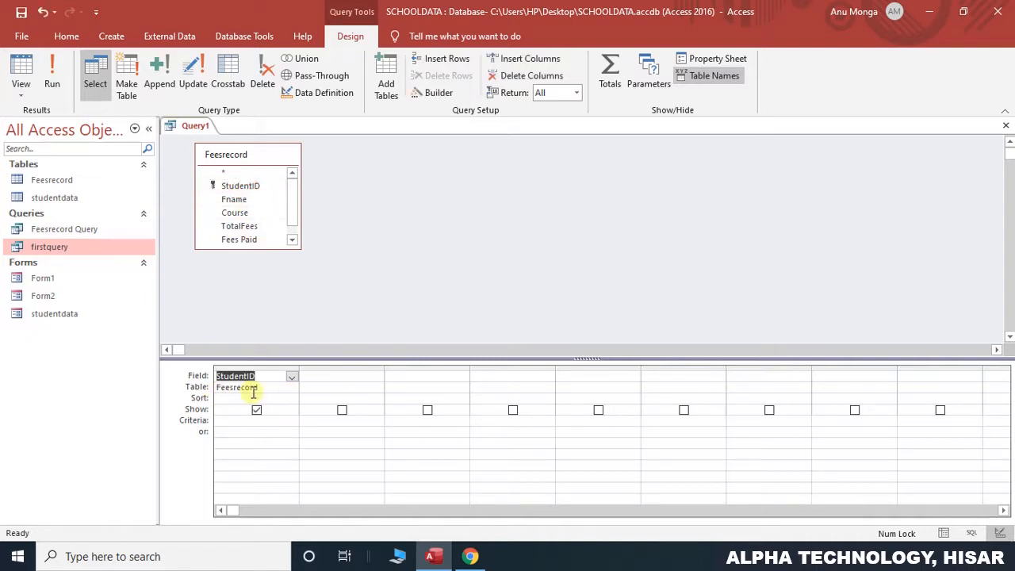
left_click_drag(235, 203, 328, 377)
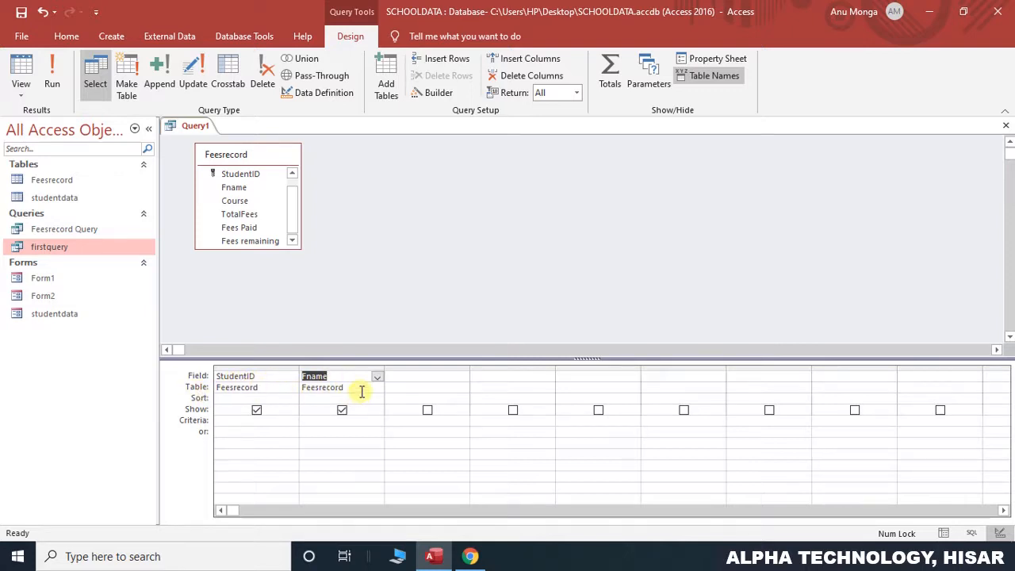
Set the Fname field of the query to sort in Descending order
left_click(292, 399)
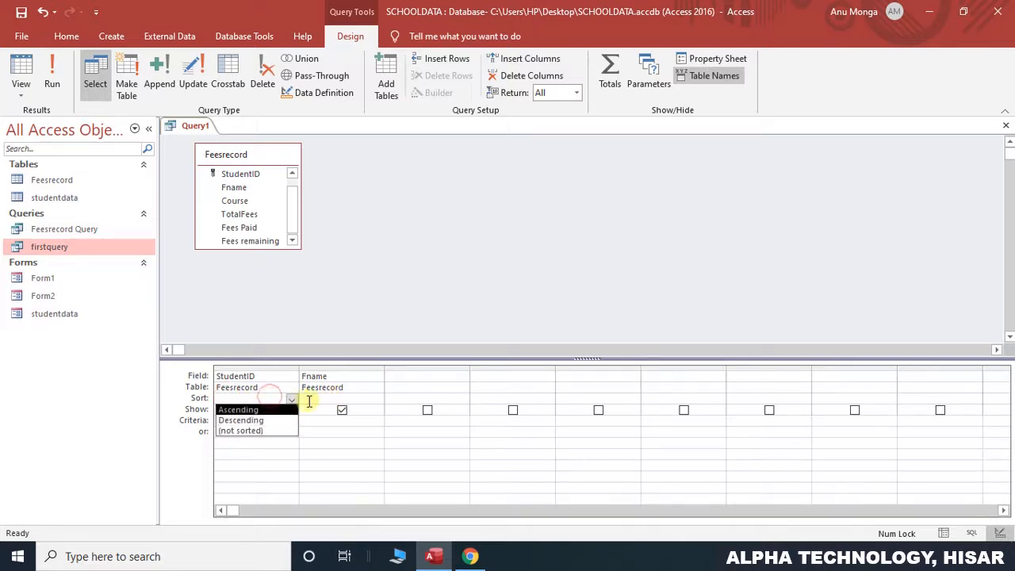
left_click(341, 399)
left_click(377, 400)
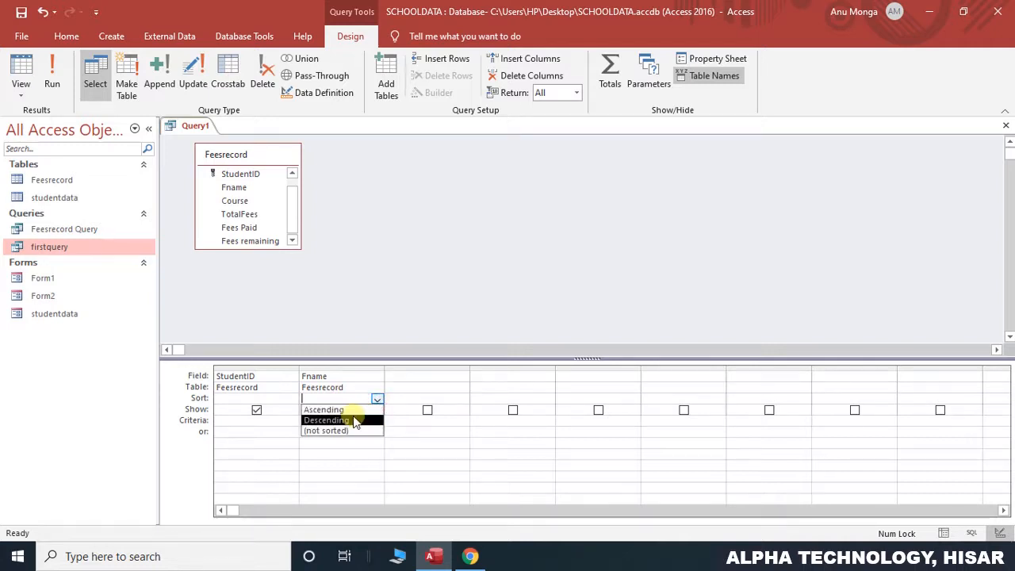
left_click(354, 420)
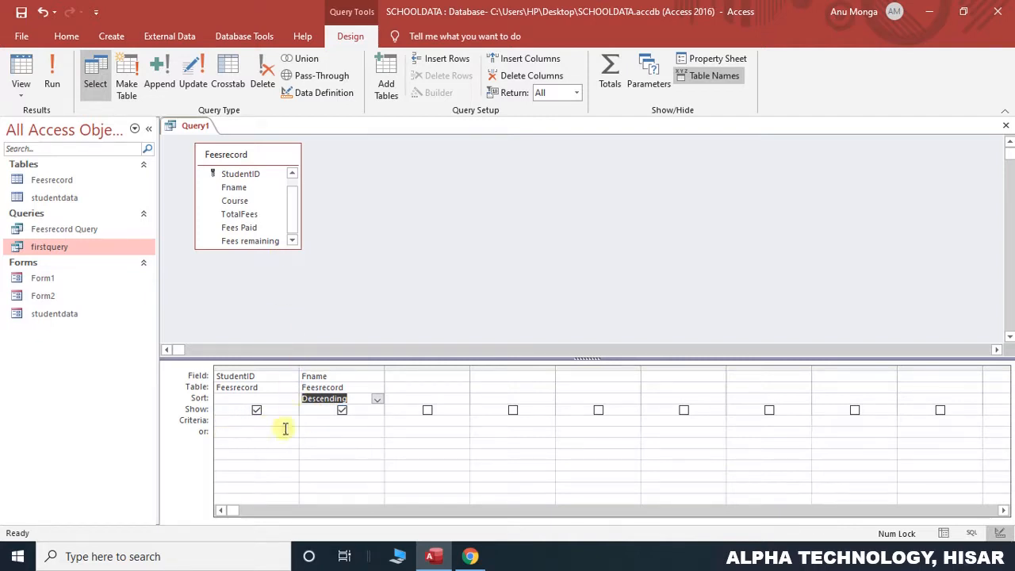
Run the query, close its results and save it under the name Query1
left_click(19, 97)
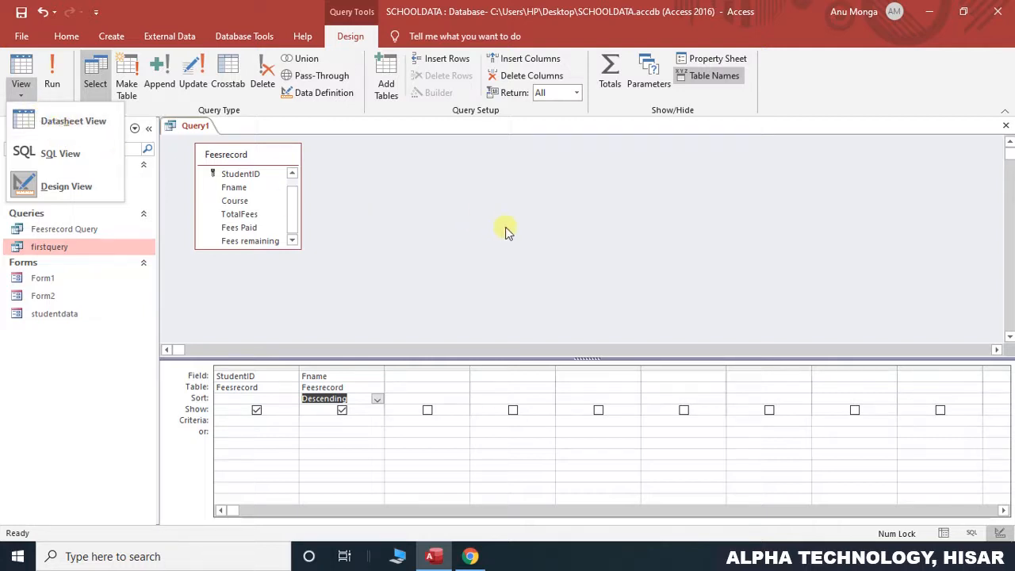
left_click(54, 77)
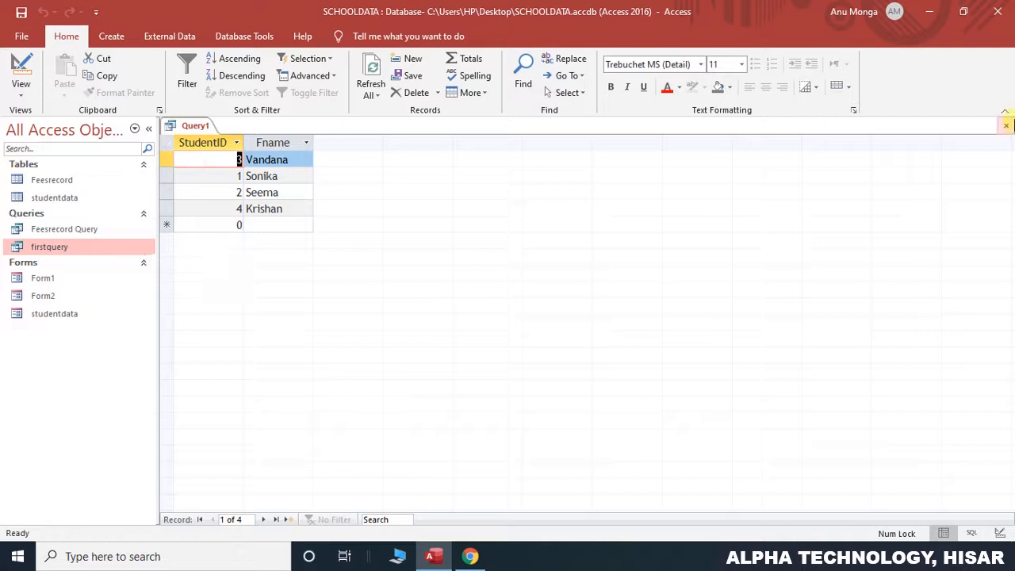
left_click(1005, 126)
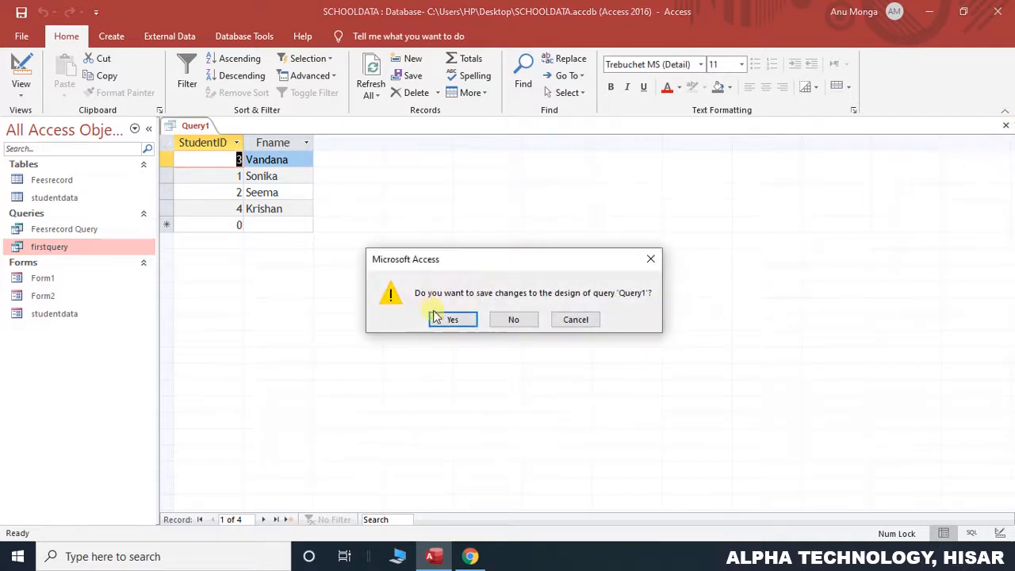
left_click(468, 325)
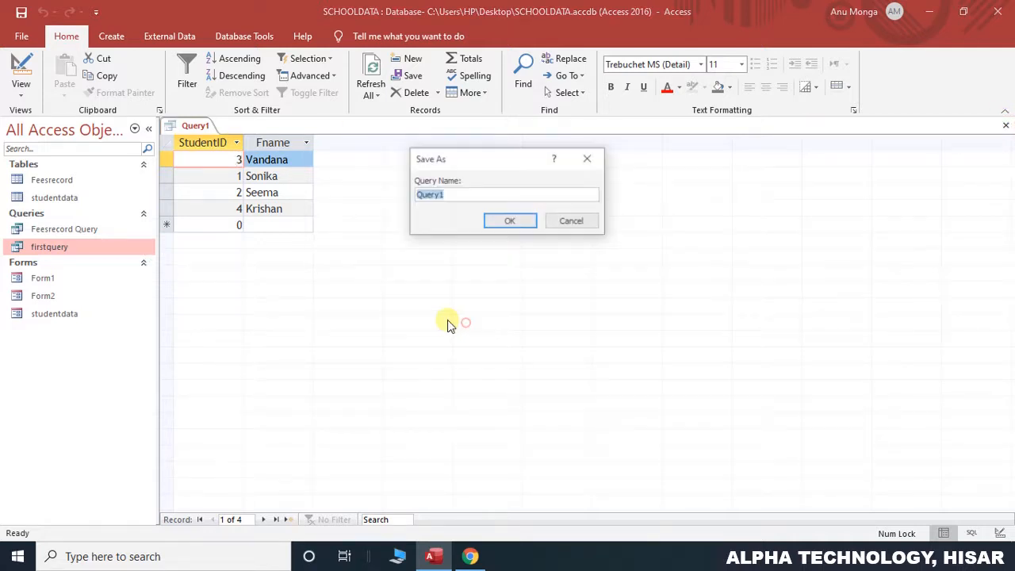
left_click(505, 223)
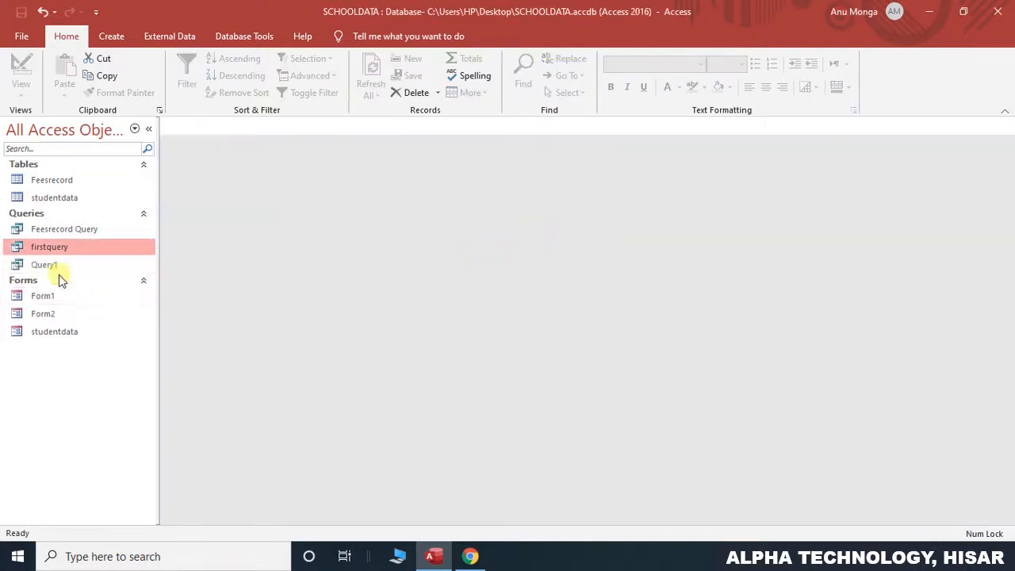
Open Query1 in Design View and examine its statement in SQL View
left_click(67, 267)
right_click(66, 267)
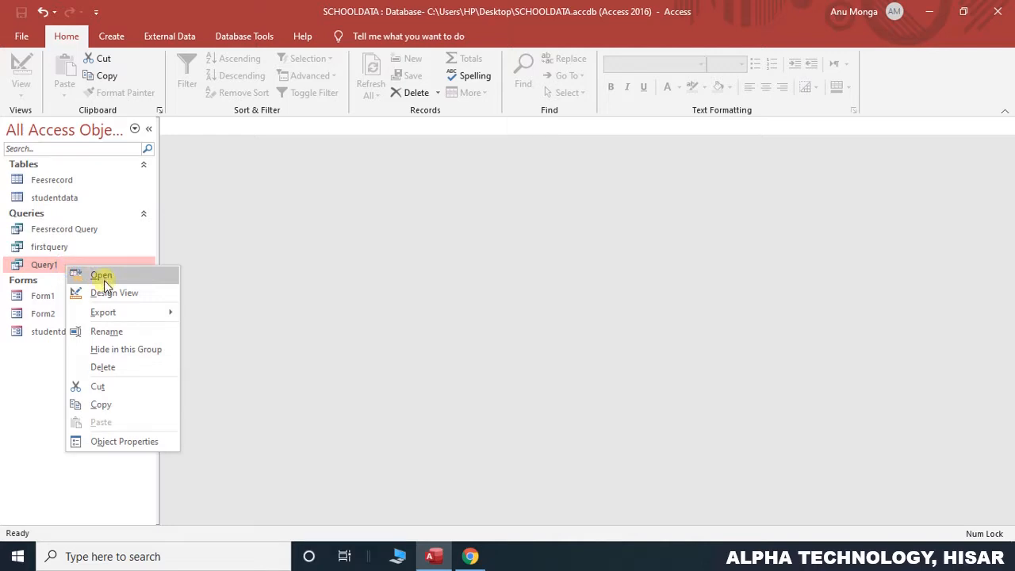
left_click(101, 293)
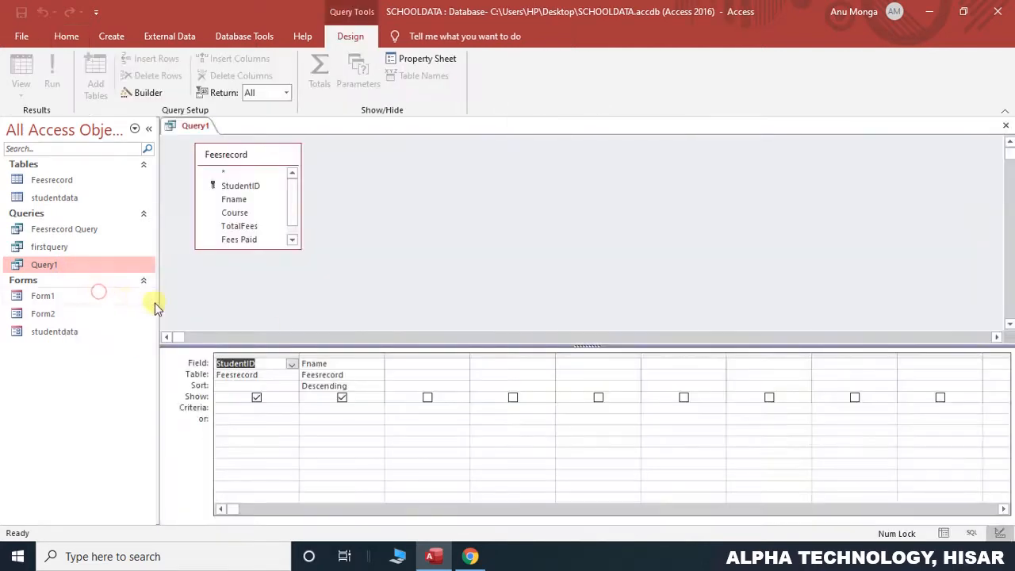
left_click(20, 91)
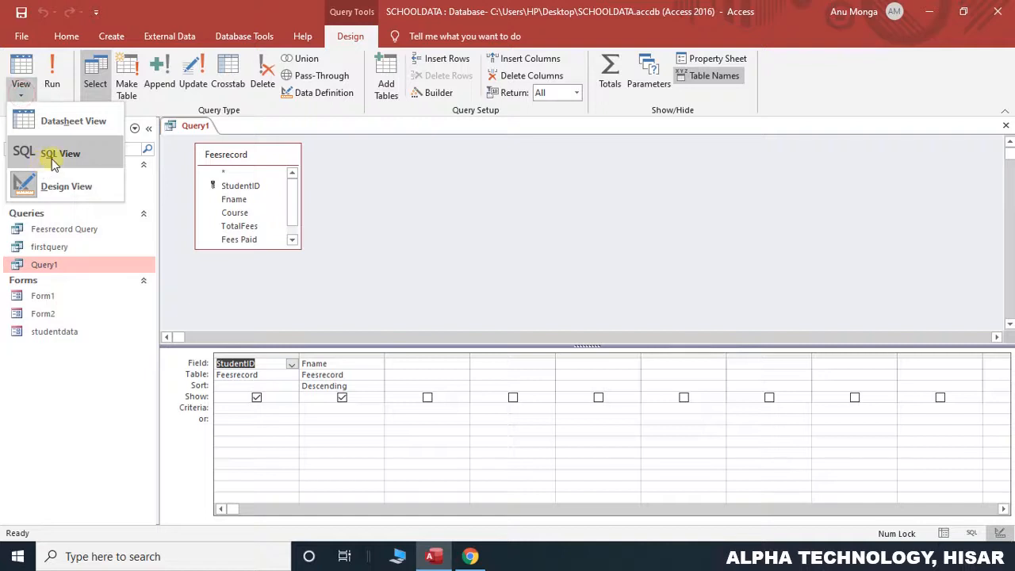
left_click(47, 162)
left_click(291, 222)
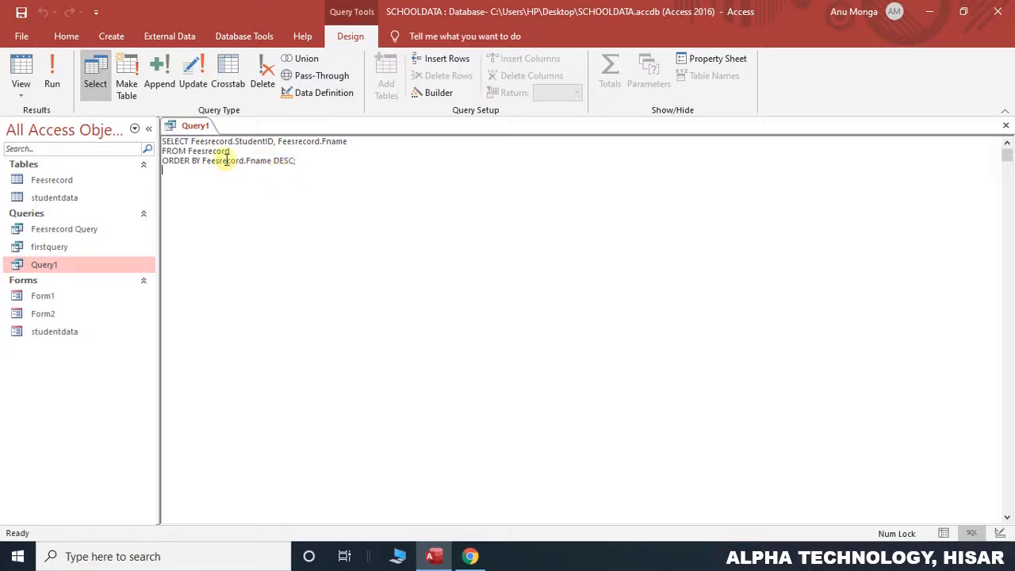
Return Query1 to Design View, set the StudentID criteria to =1 and run the query
right_click(198, 129)
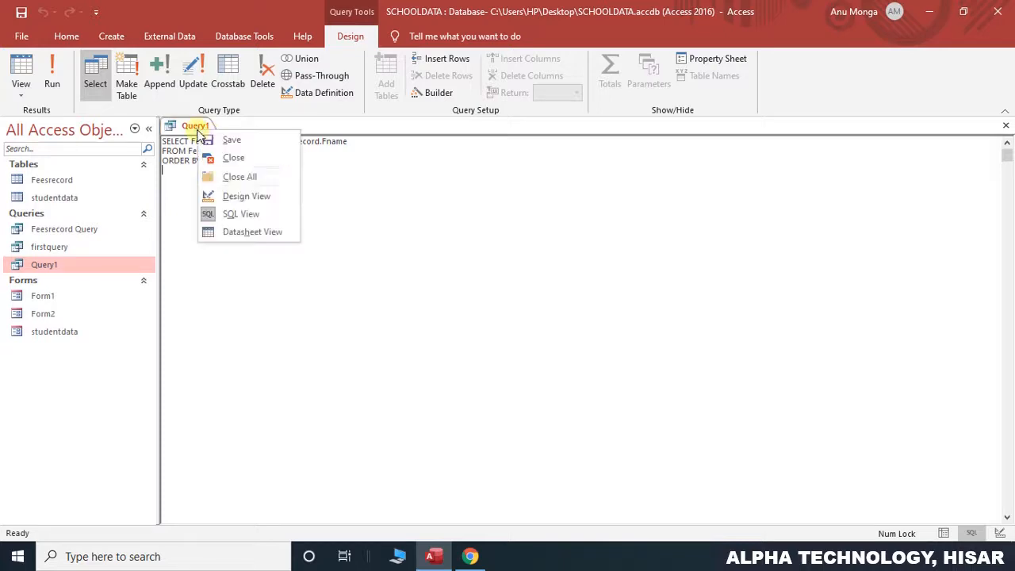
left_click(243, 198)
left_click(228, 408)
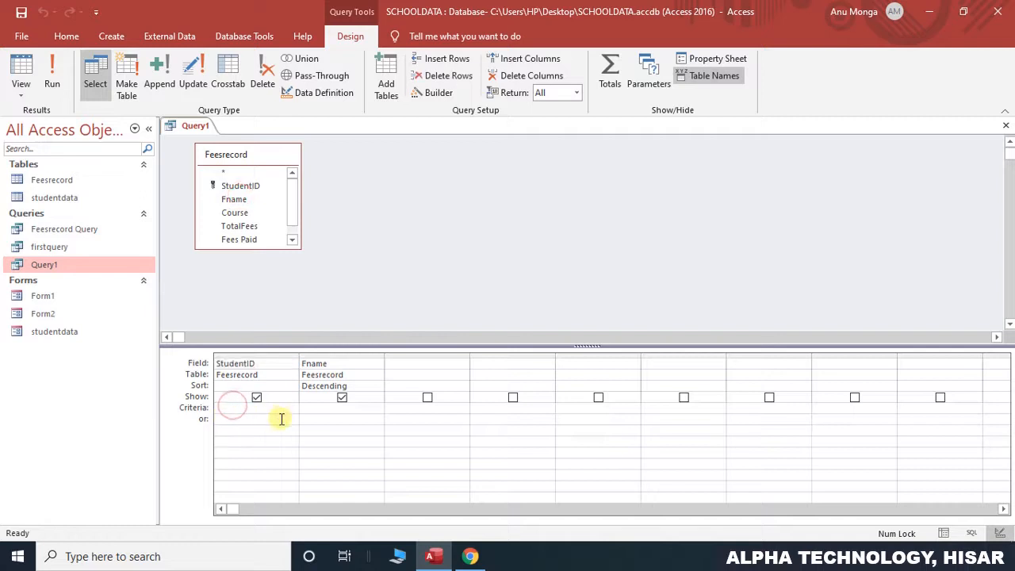
left_click(238, 408)
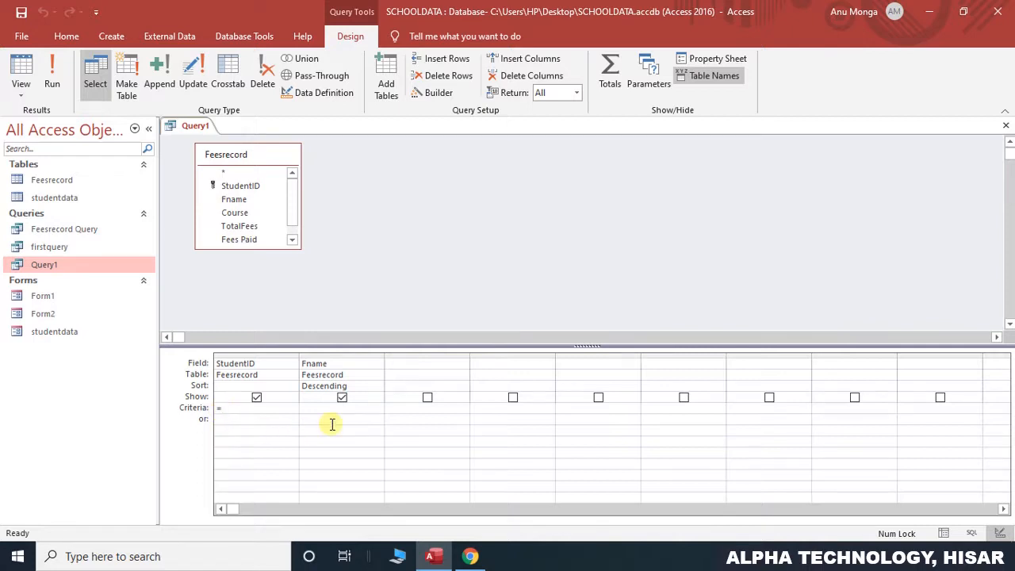
type("=1")
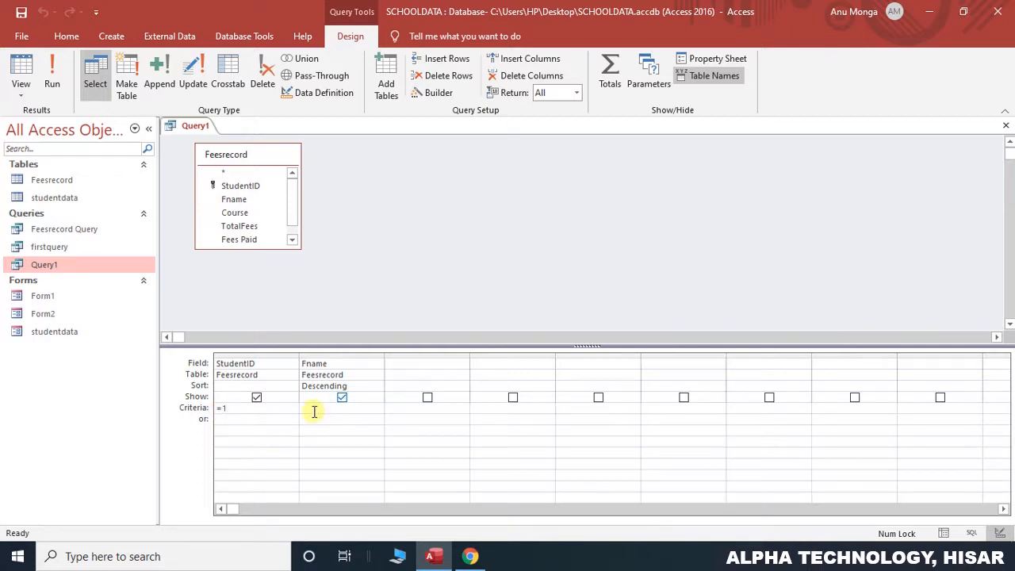
left_click(52, 80)
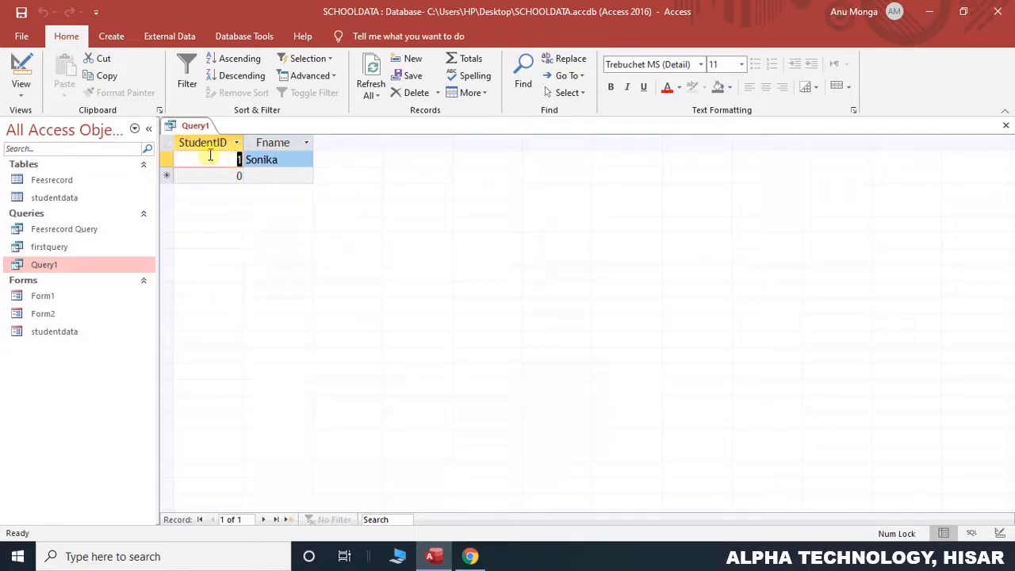
In the design of Query1, set Fname to not sorted and add the TotalFees and Fees Paid fields
right_click(112, 268)
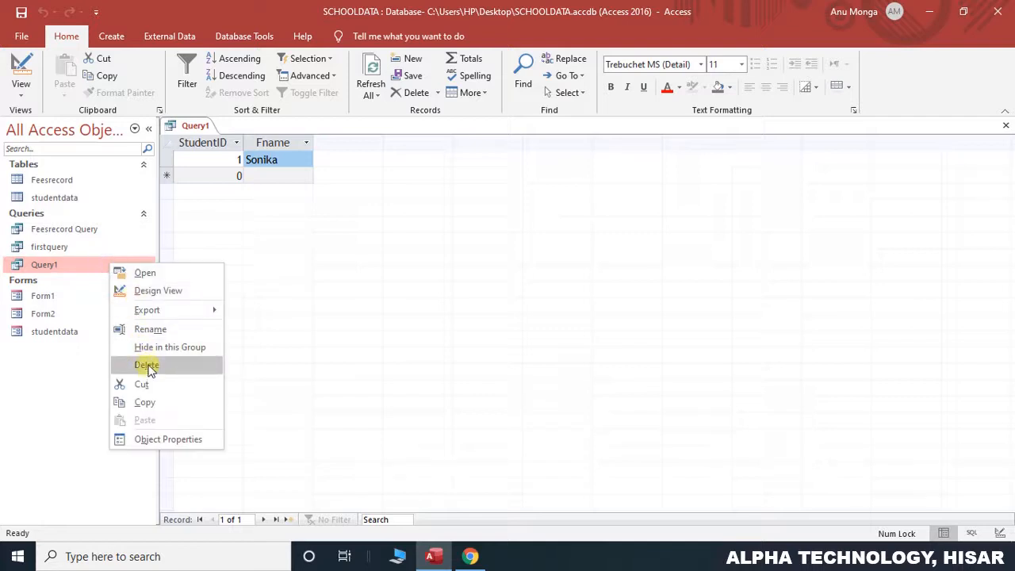
left_click(143, 291)
left_click(377, 386)
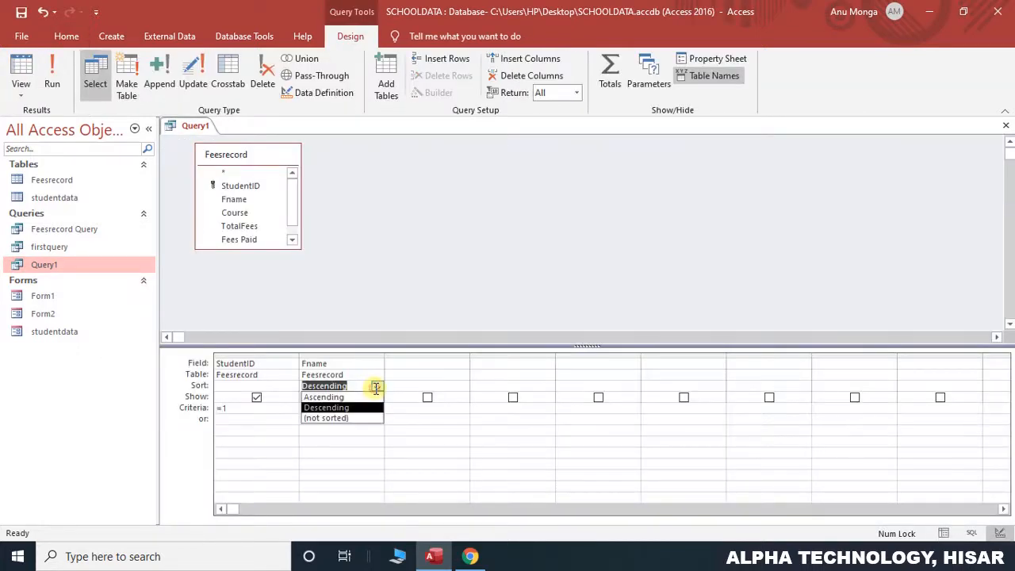
left_click(341, 417)
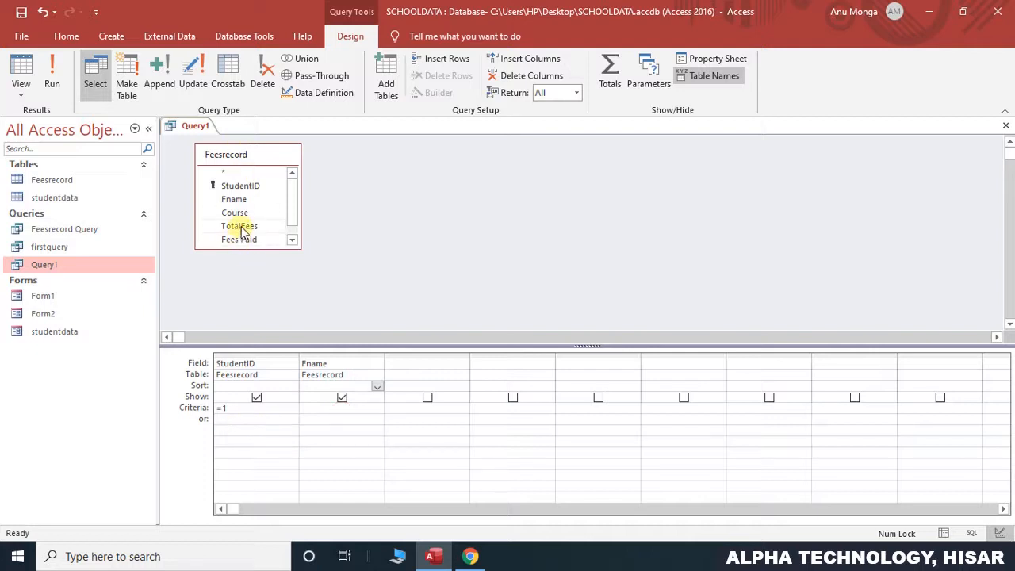
left_click_drag(242, 229, 423, 373)
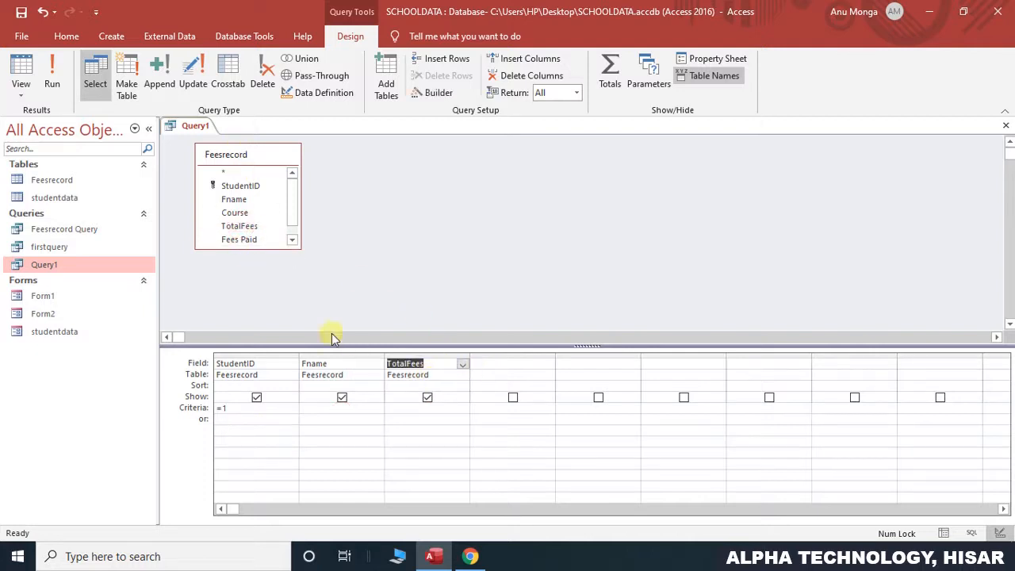
left_click_drag(234, 241, 501, 375)
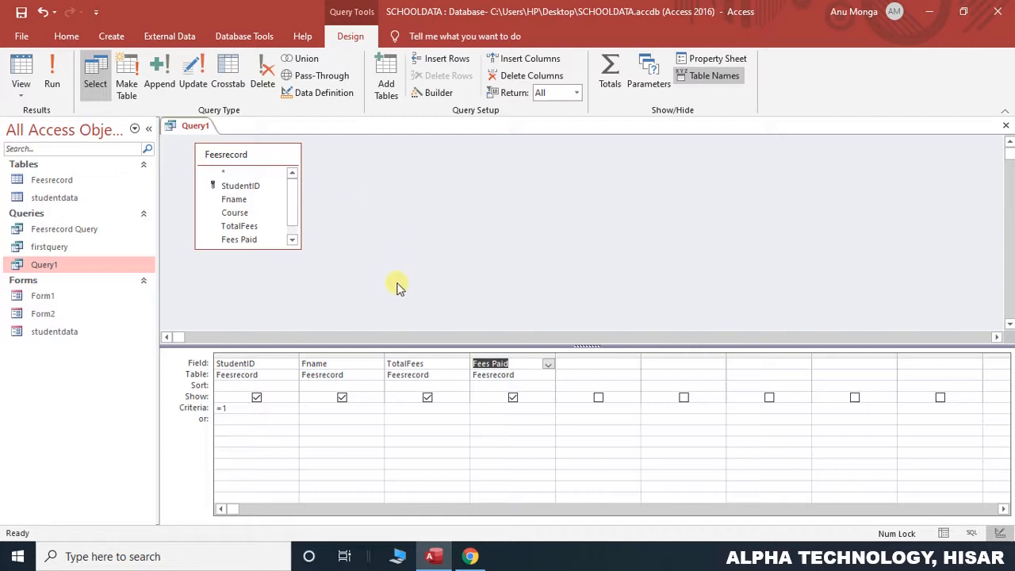
Change Query1 to an update query that sets TotalFees to 25000, with the TotalFees criteria >20000
left_click(192, 75)
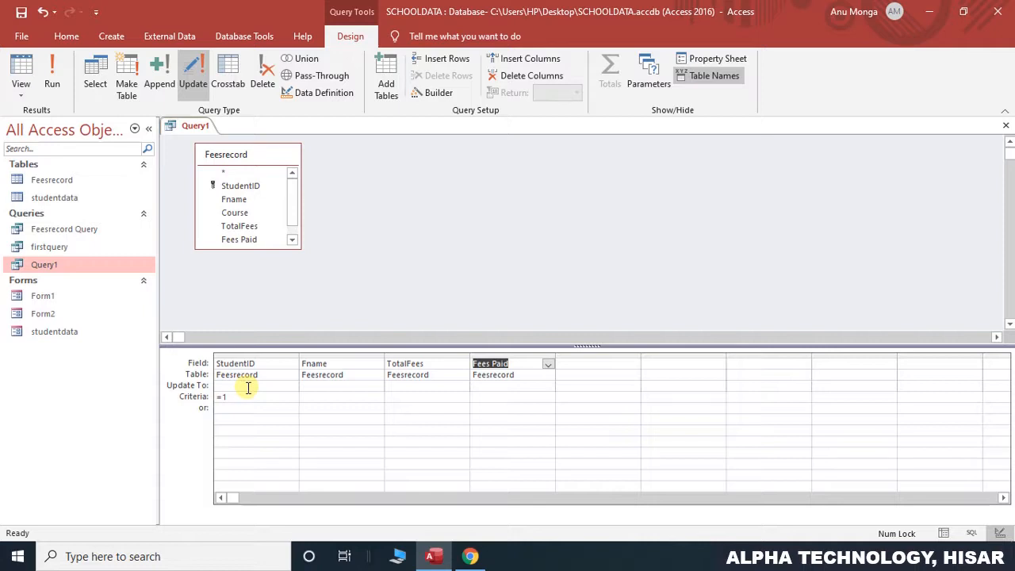
left_click(393, 384)
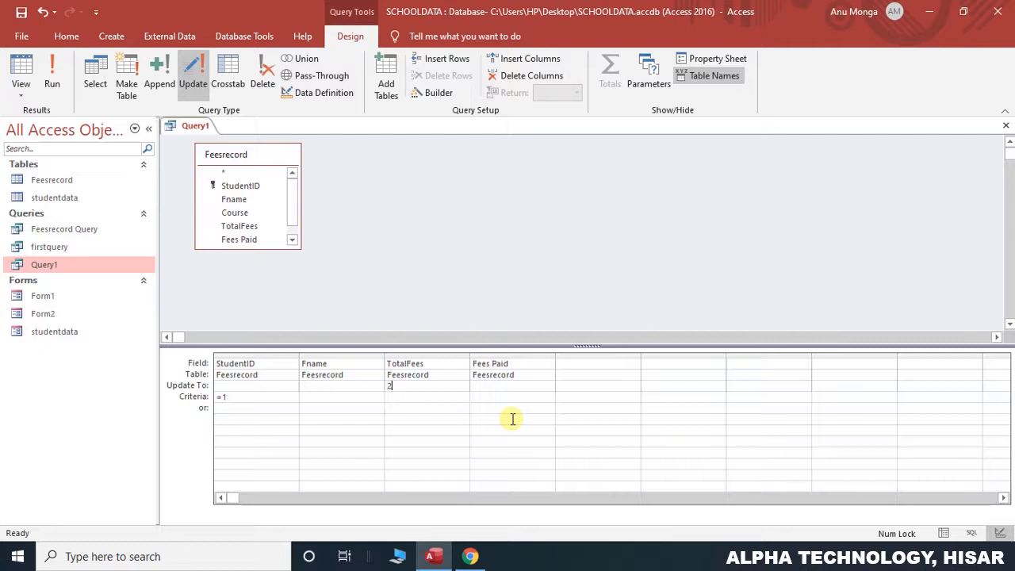
type("2500")
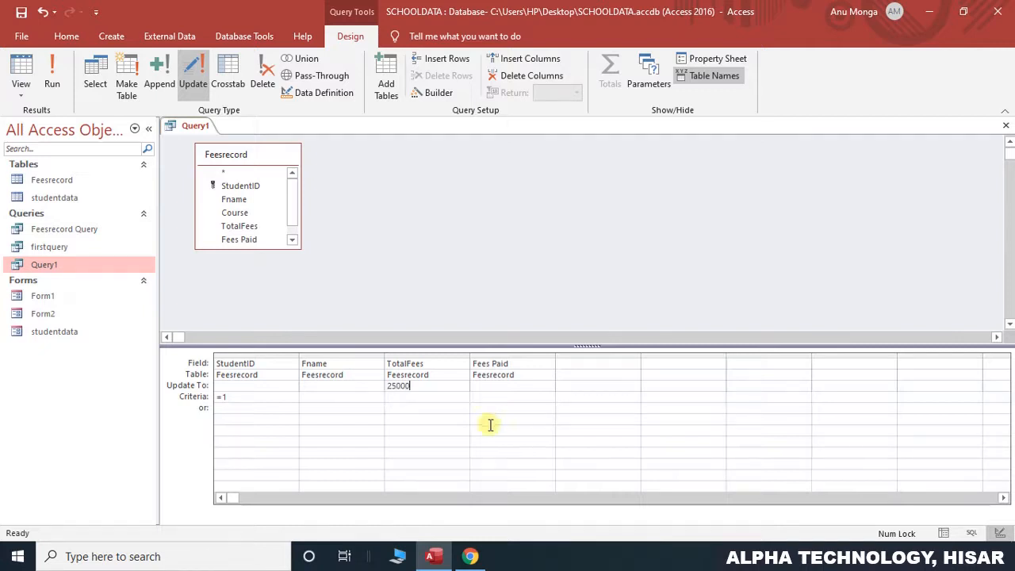
type("0")
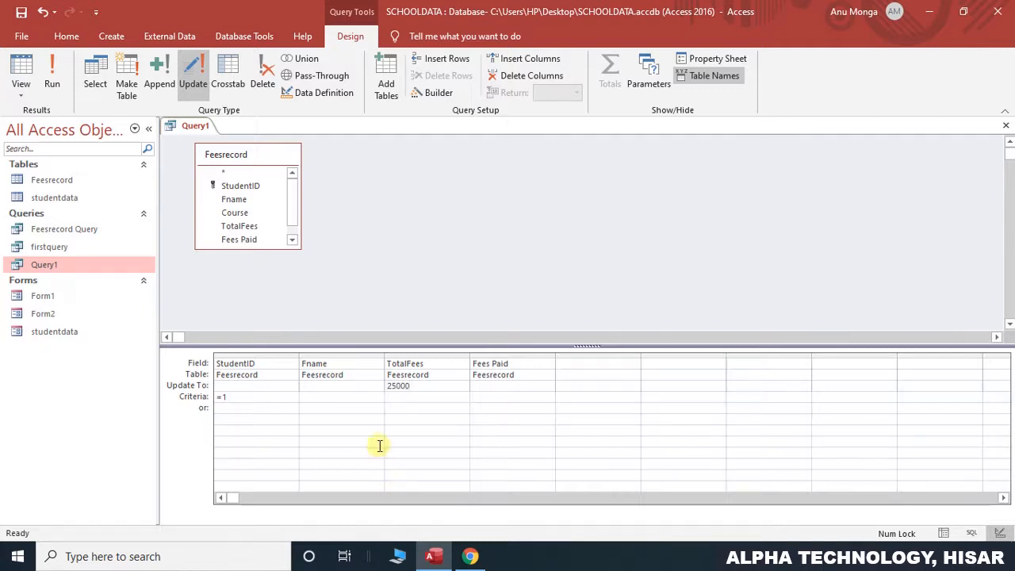
left_click(395, 397)
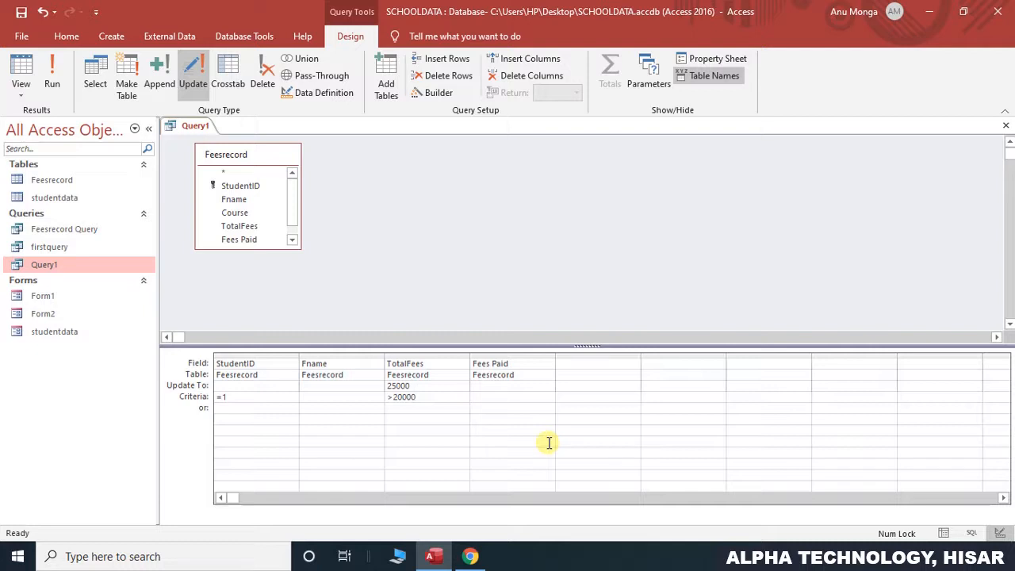
Run the update query, confirm the update and open the Feesrecord table to check the TotalFees values
left_click(52, 73)
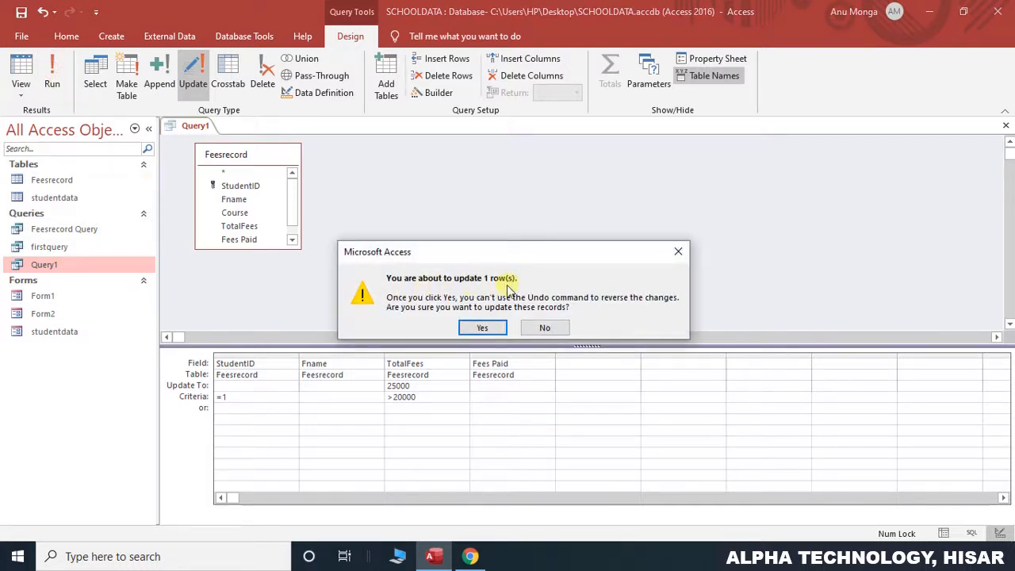
left_click(475, 327)
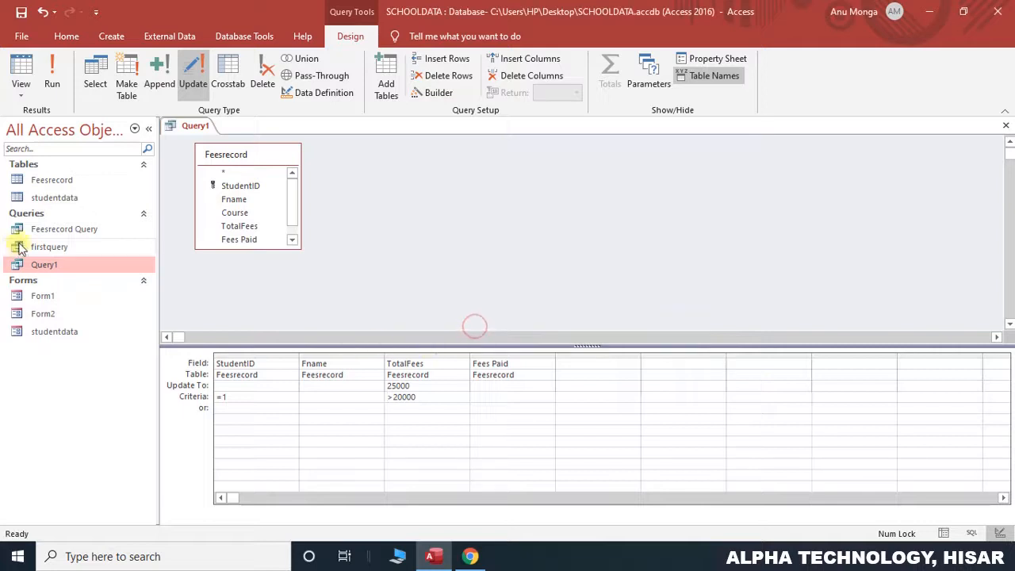
left_click(85, 186)
double_click(85, 187)
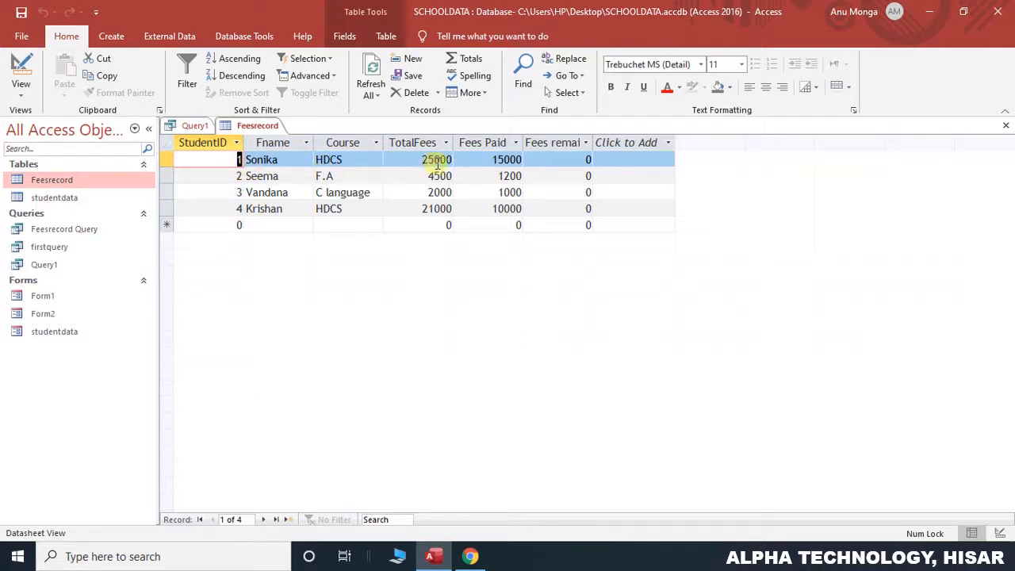
Remove the StudentID criteria from Query1, then run and confirm the update and check the Feesrecord table
left_click(196, 125)
right_click(198, 125)
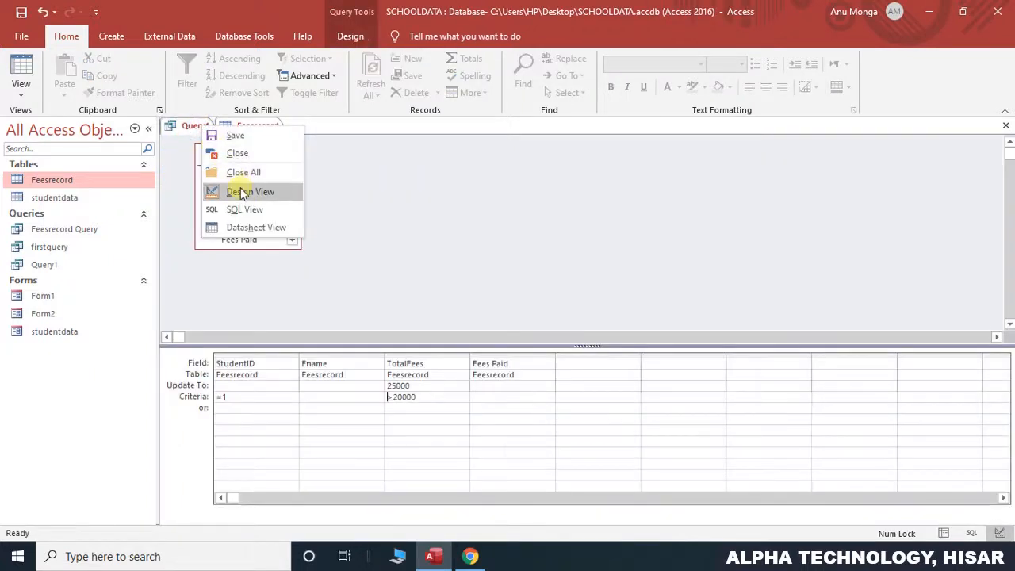
left_click(242, 192)
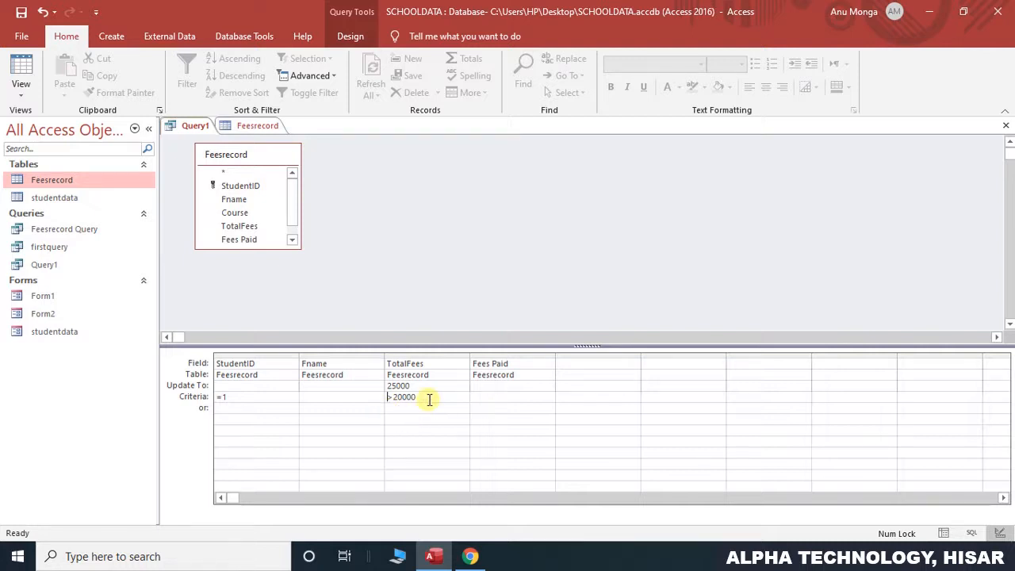
left_click(233, 395)
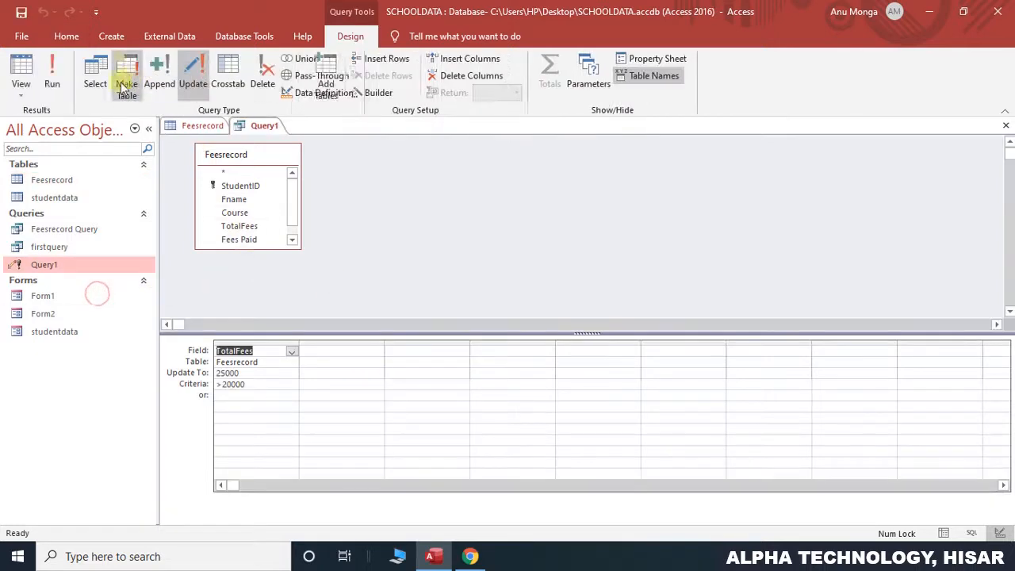
left_click(50, 70)
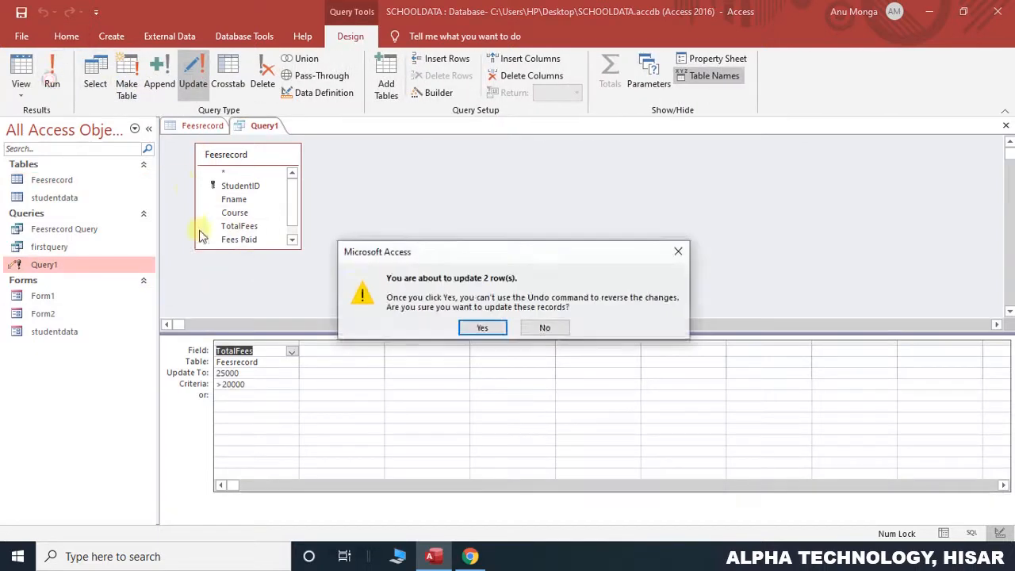
left_click(483, 328)
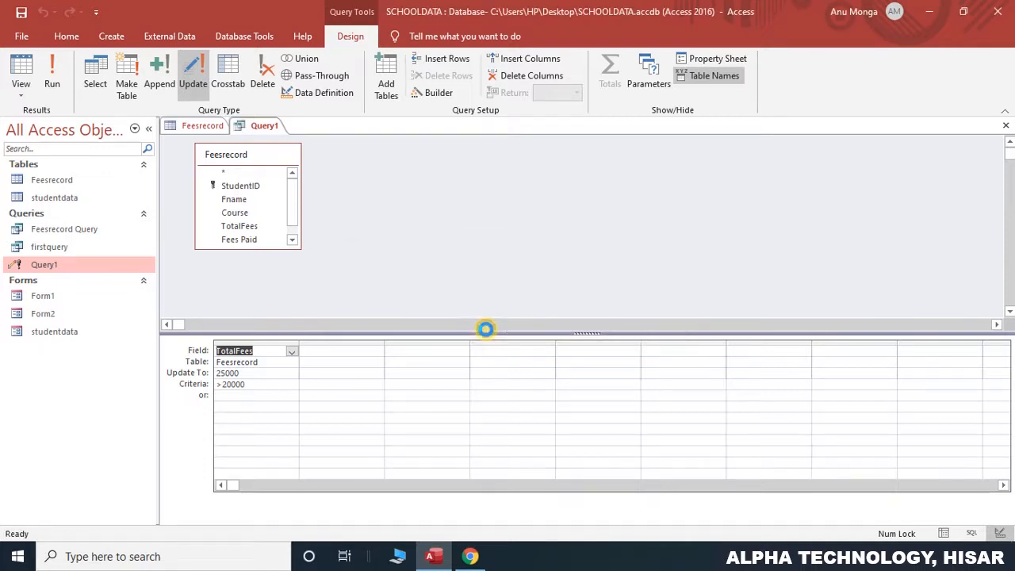
double_click(67, 185)
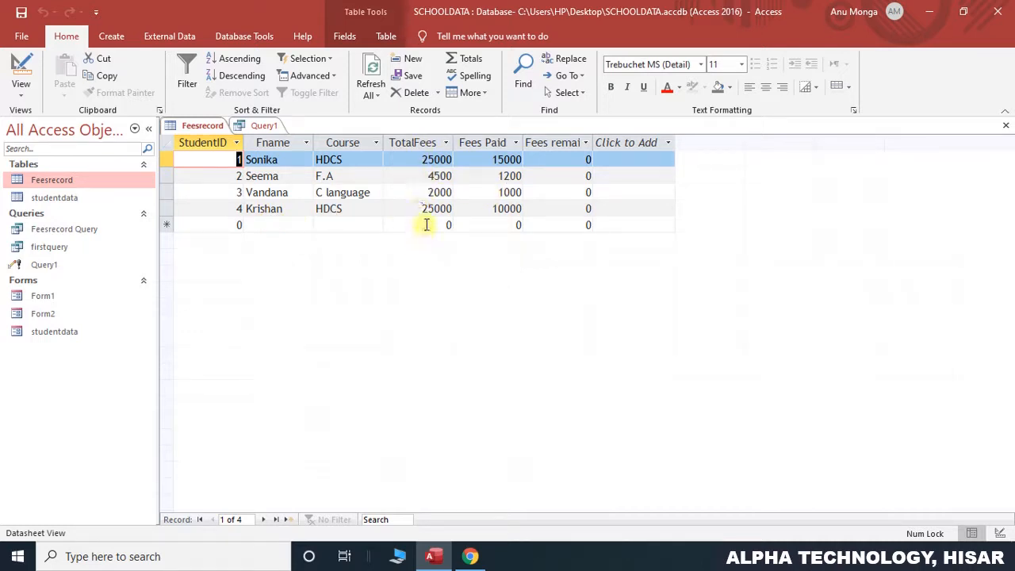
Open Query1 in Design View and examine its UPDATE statement in SQL View
left_click(61, 265)
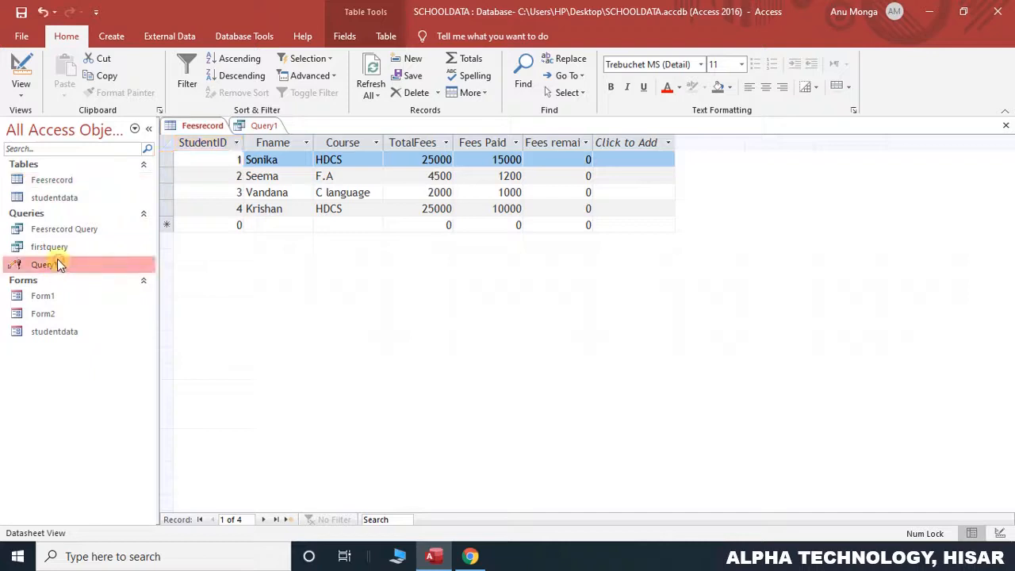
right_click(60, 264)
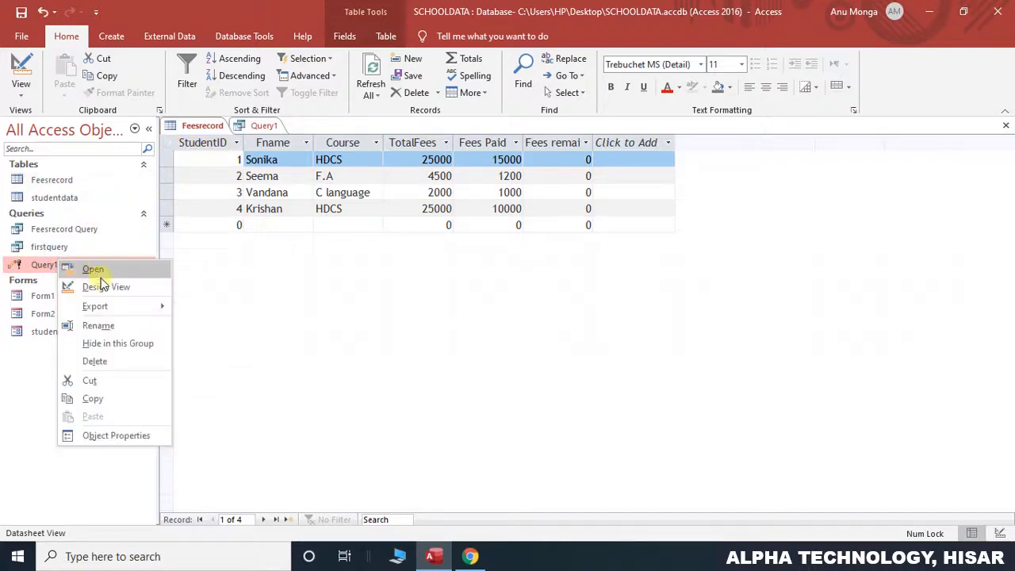
left_click(103, 286)
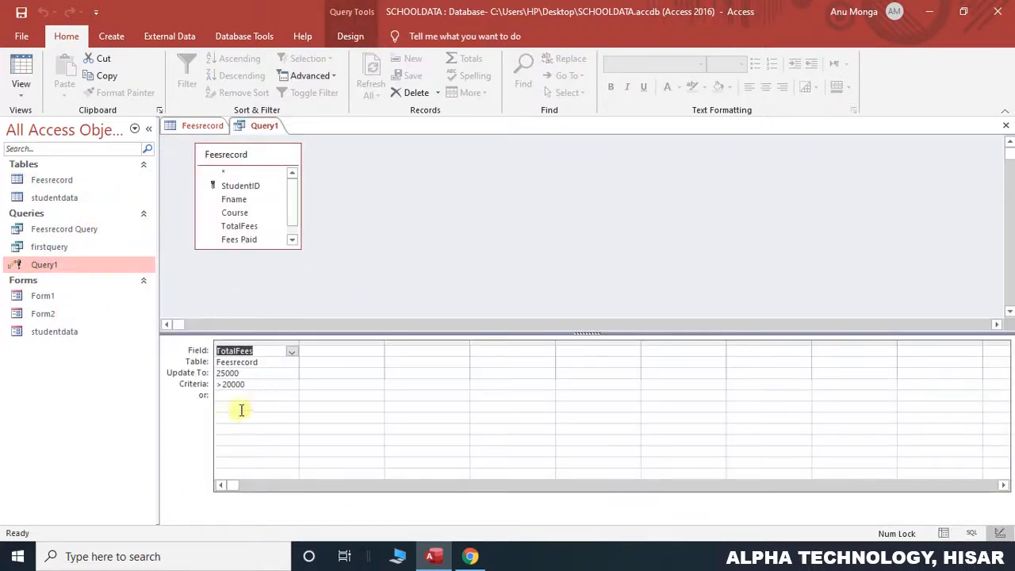
left_click(22, 99)
left_click(58, 155)
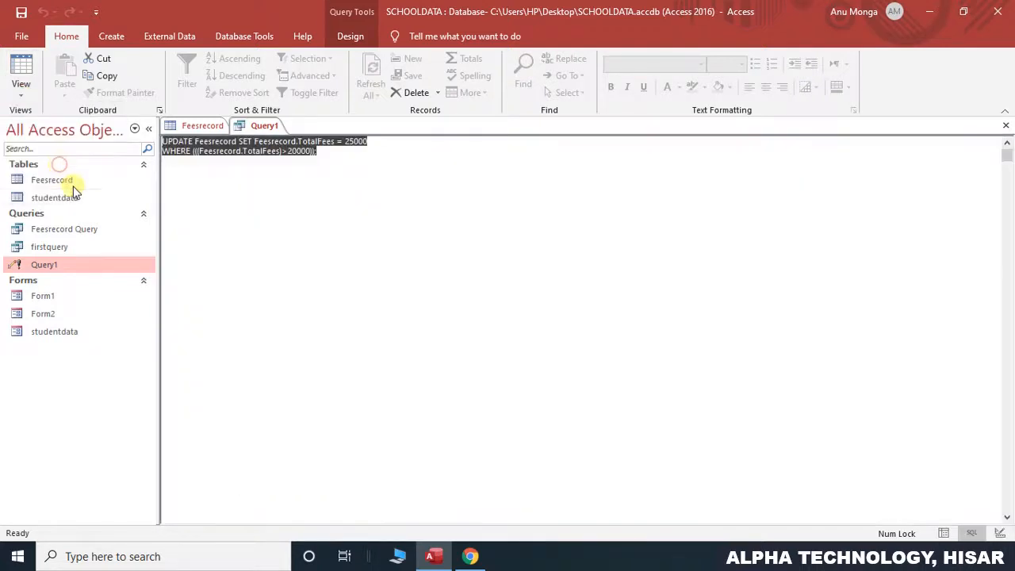
left_click(220, 183)
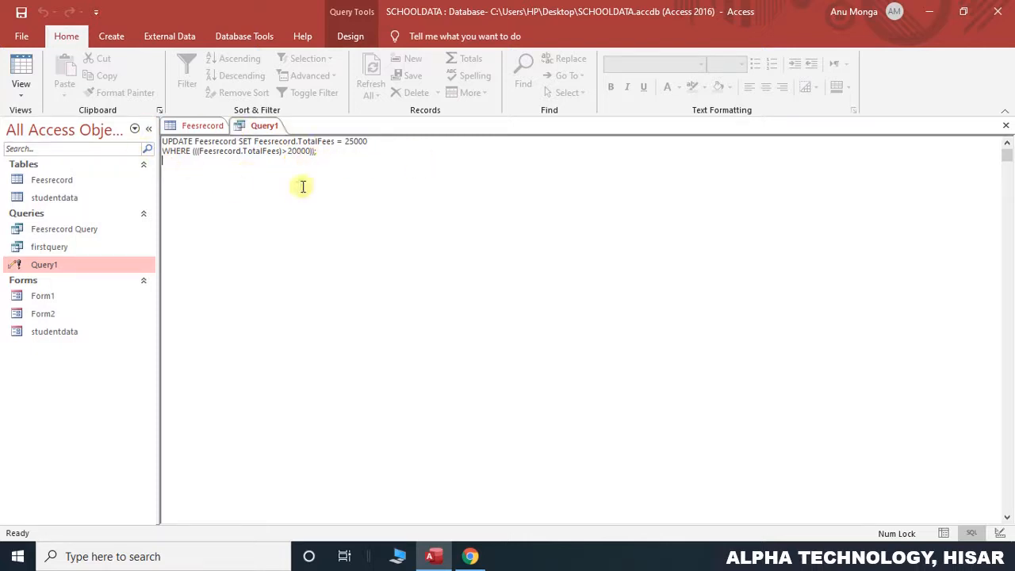
left_click(111, 36)
right_click(51, 265)
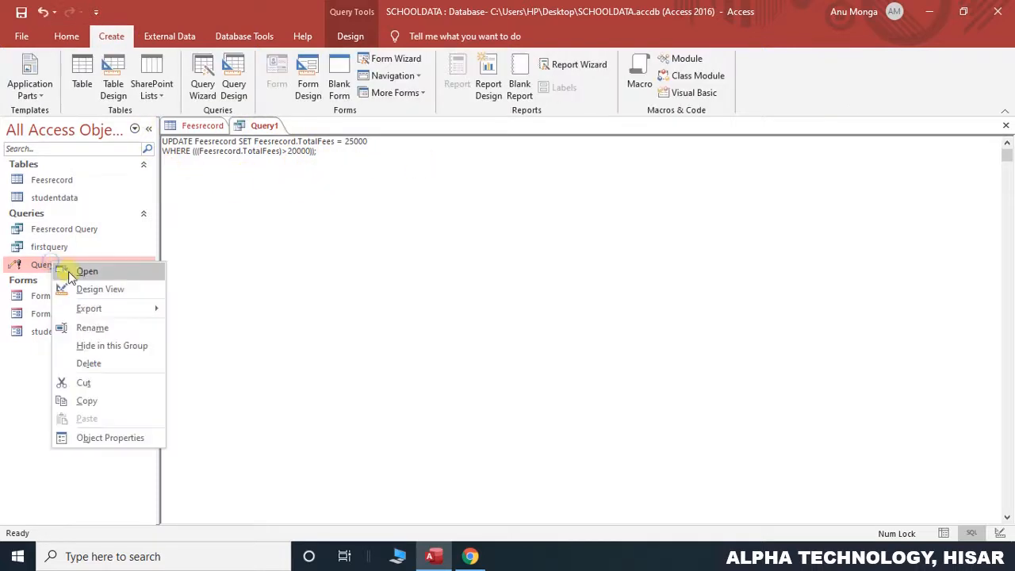
left_click(233, 83)
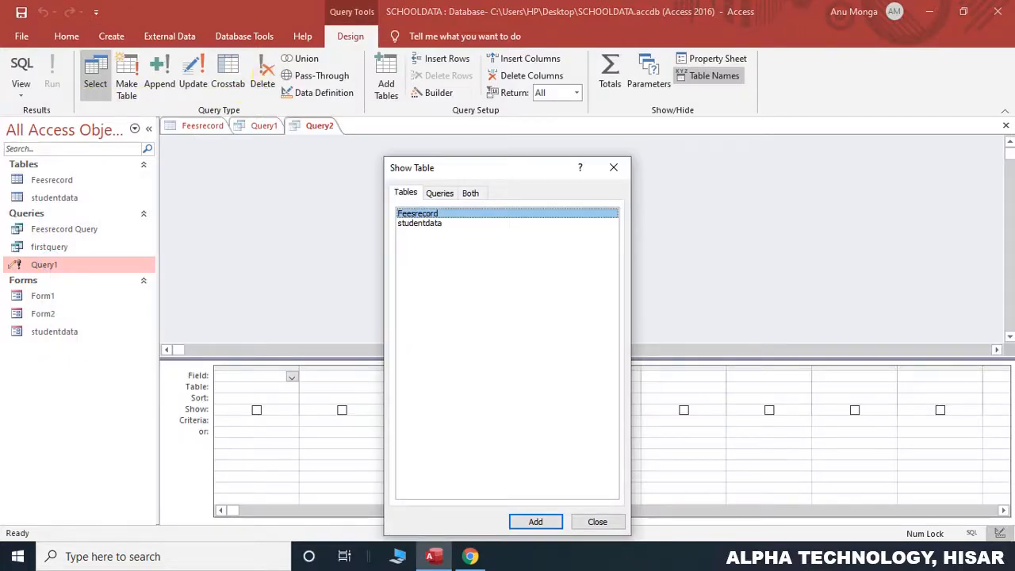
left_click(597, 521)
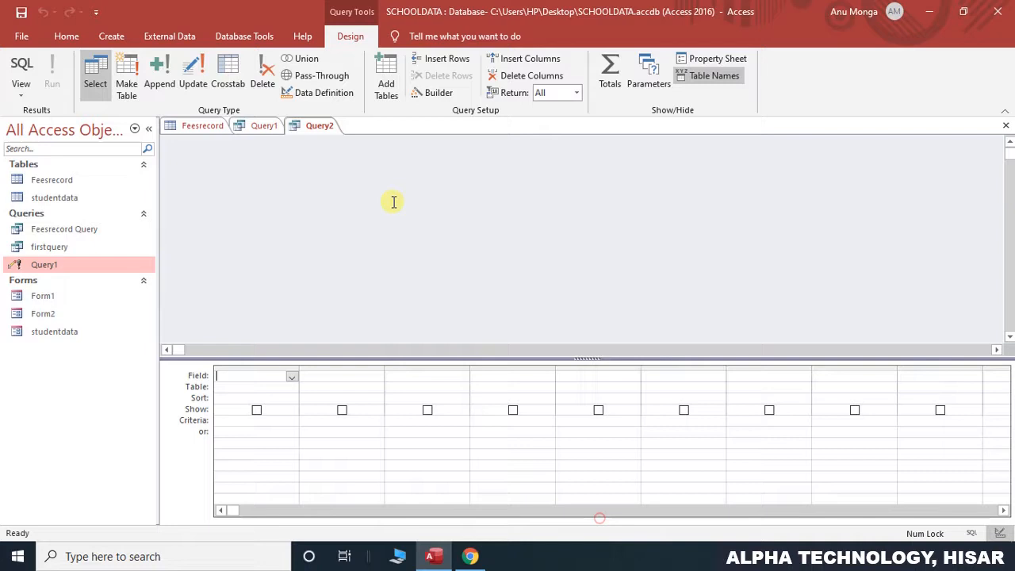
left_click(262, 83)
left_click(234, 378)
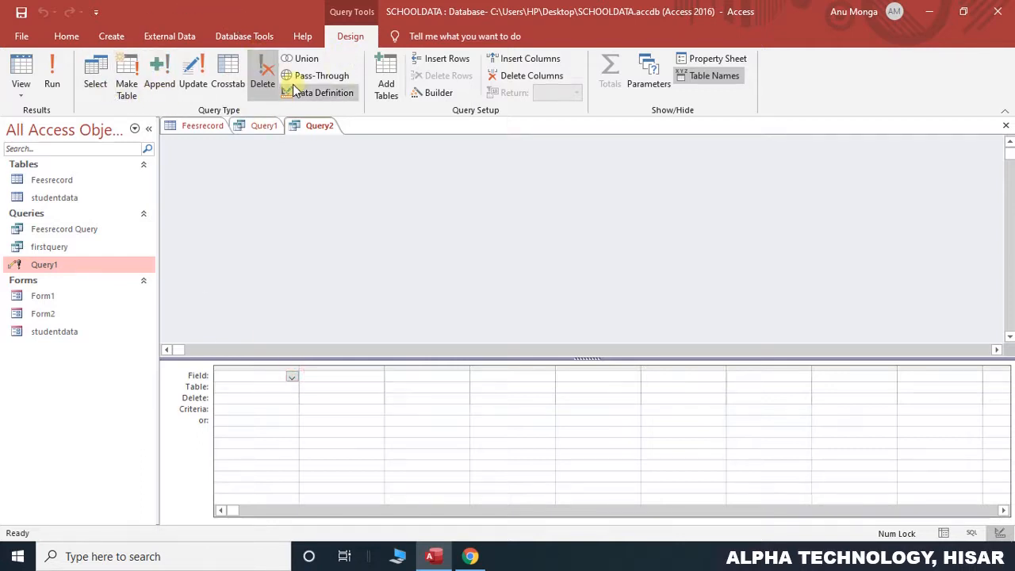
Create a new query in Design View based on the Feesrecord table
left_click(110, 36)
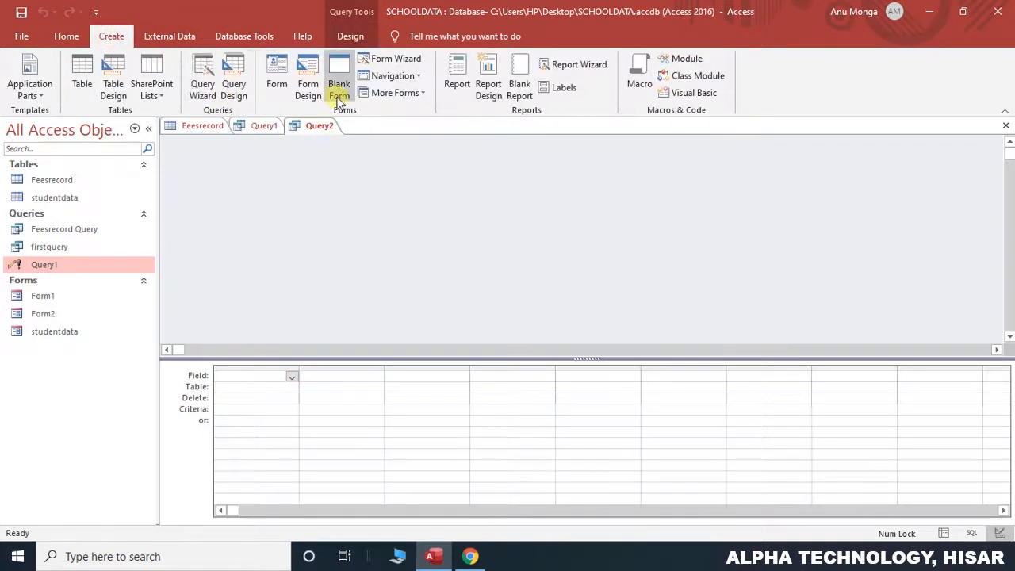
left_click(234, 83)
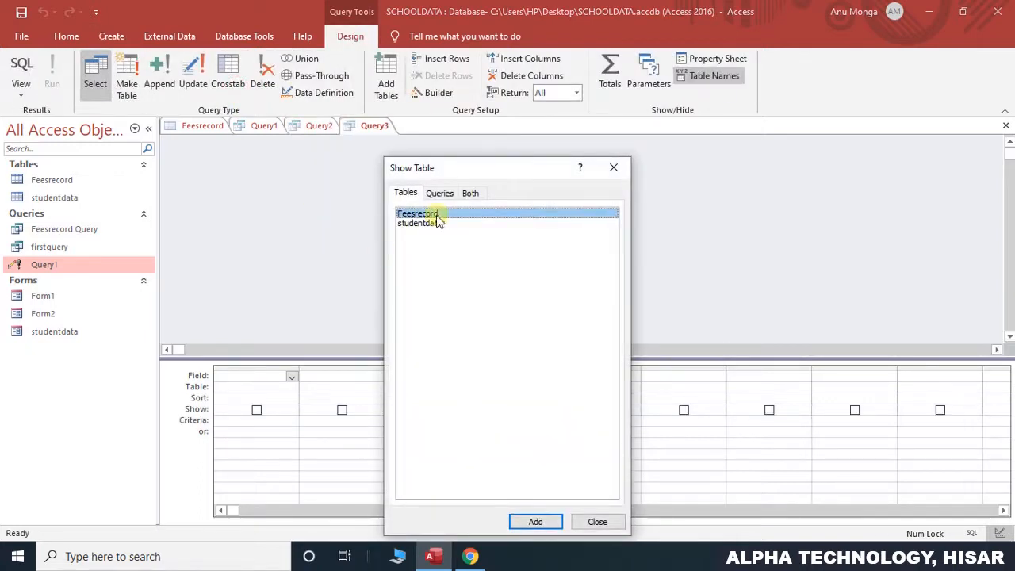
left_click(417, 226)
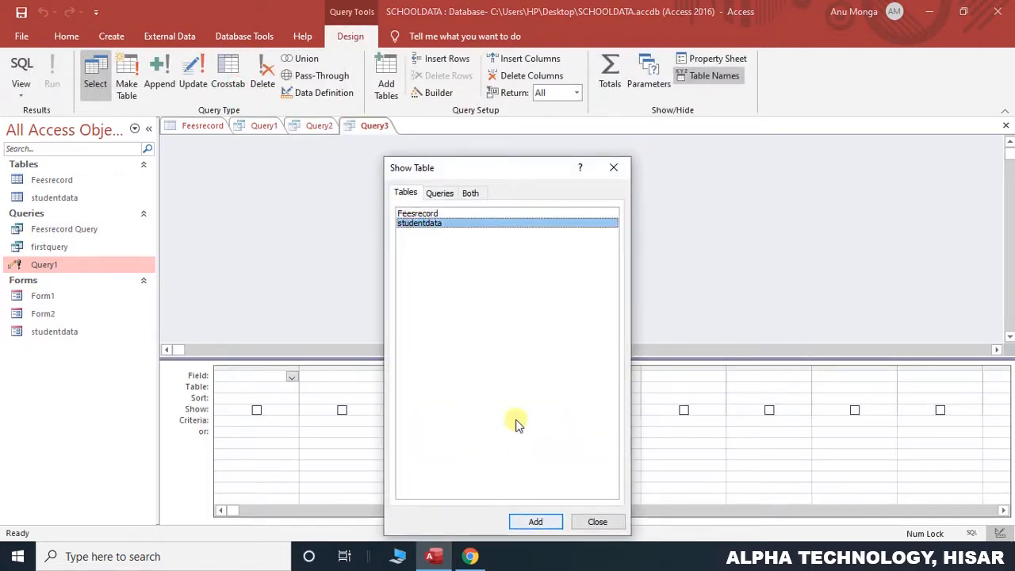
left_click(417, 214)
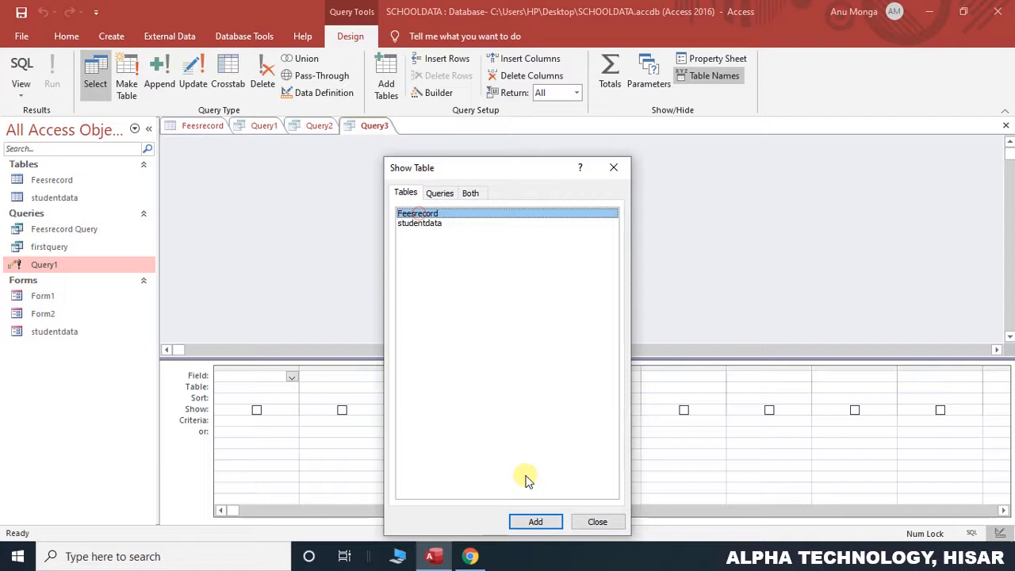
left_click(531, 521)
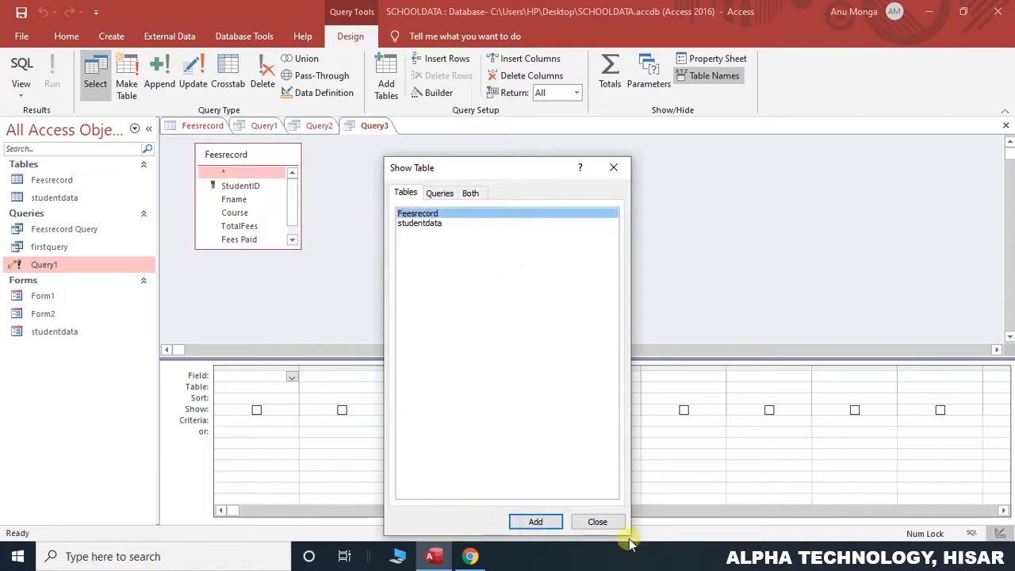
left_click(603, 524)
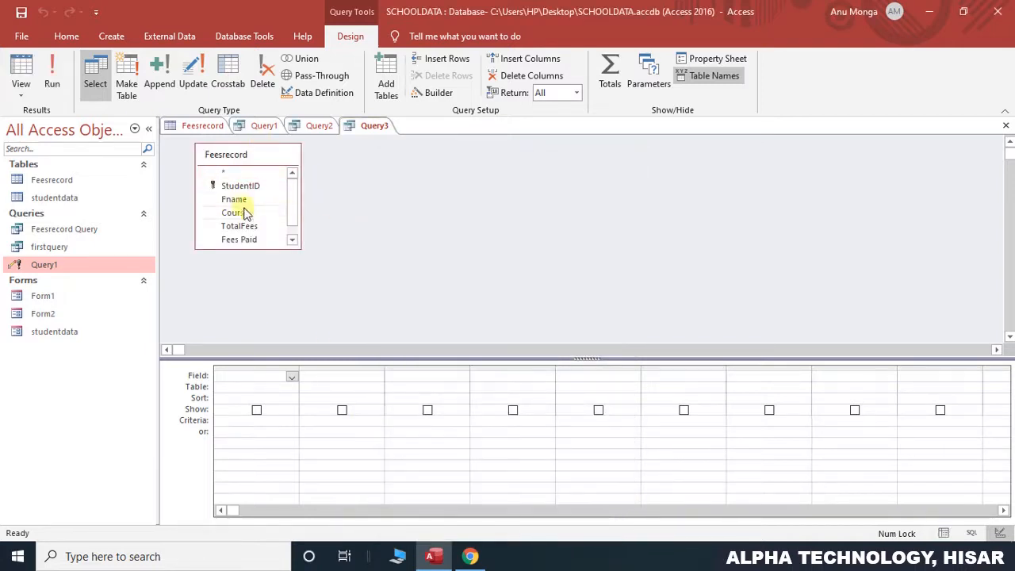
Try a delete query on Fname with a student's first name as the criteria, and decline the deletion when running it
left_click_drag(240, 204, 254, 377)
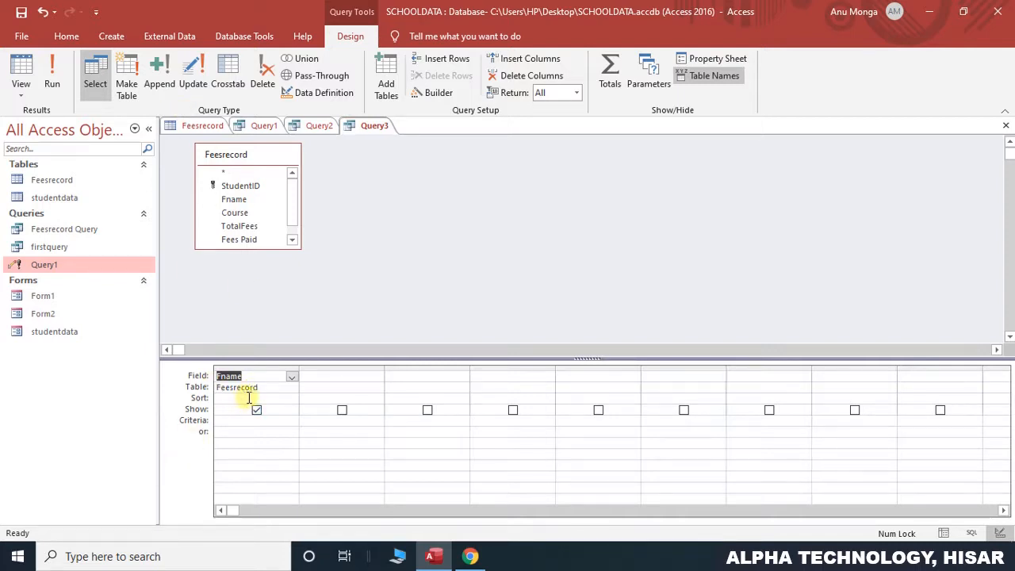
left_click(262, 79)
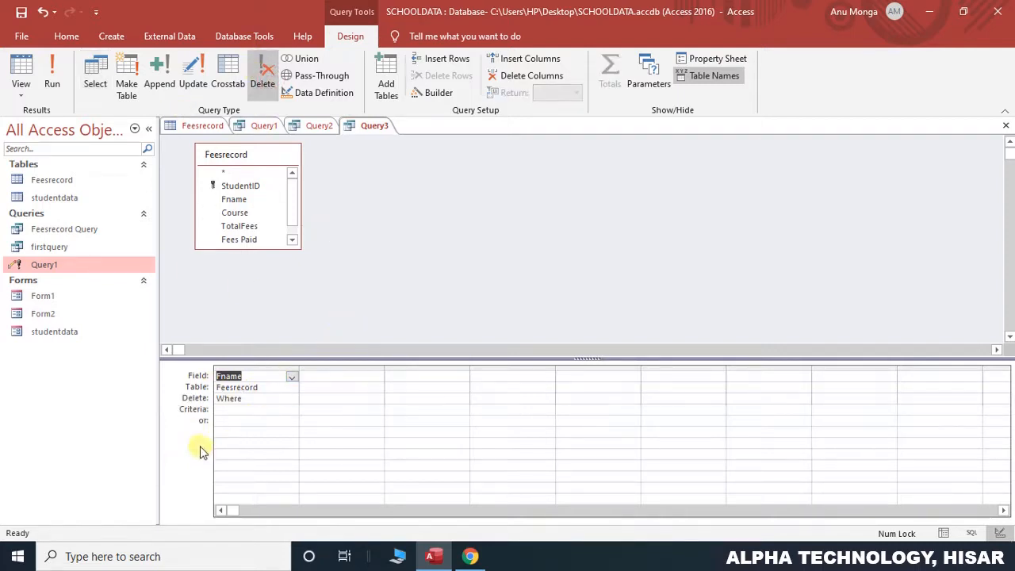
left_click(223, 411)
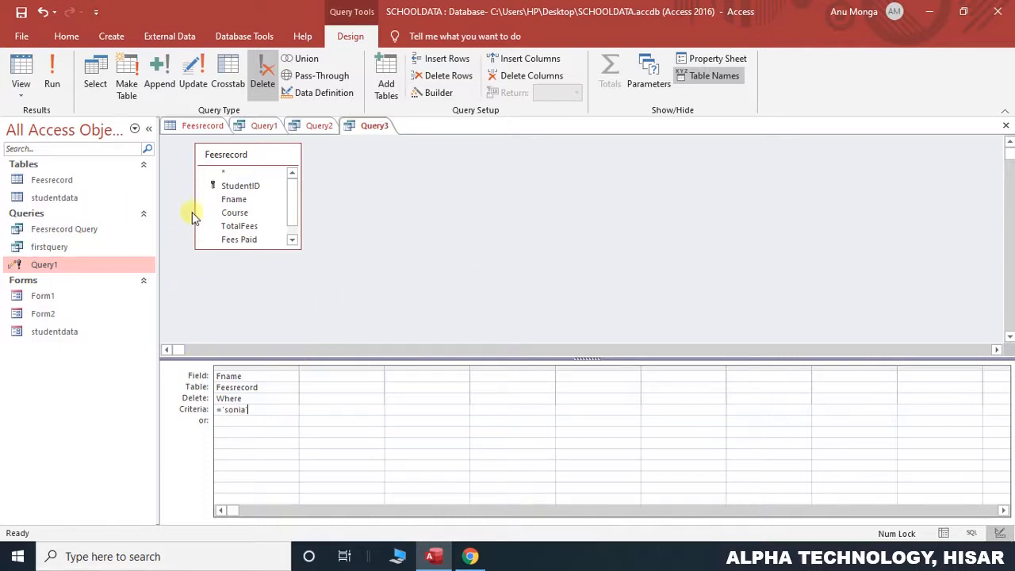
left_click(51, 76)
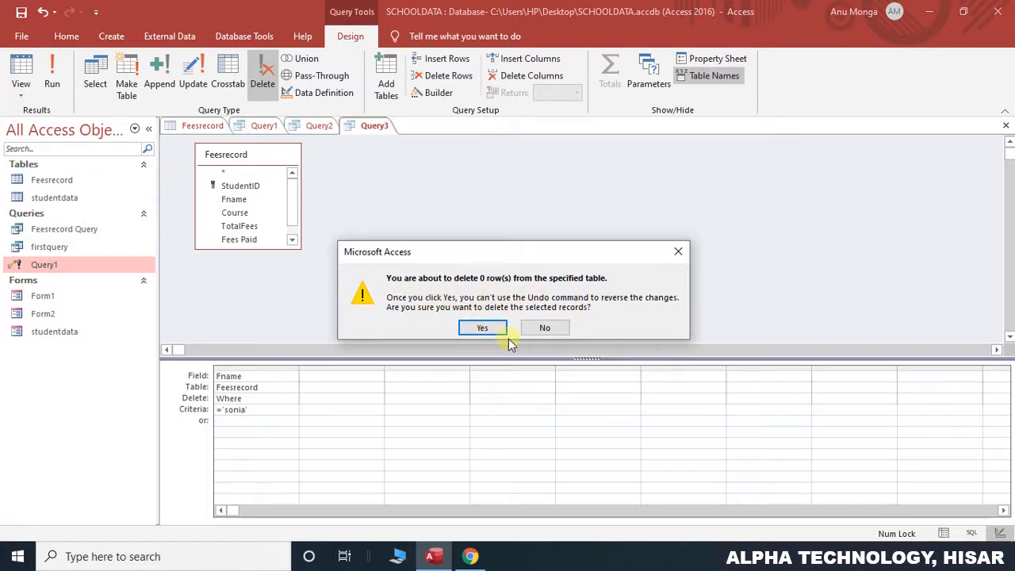
left_click(547, 327)
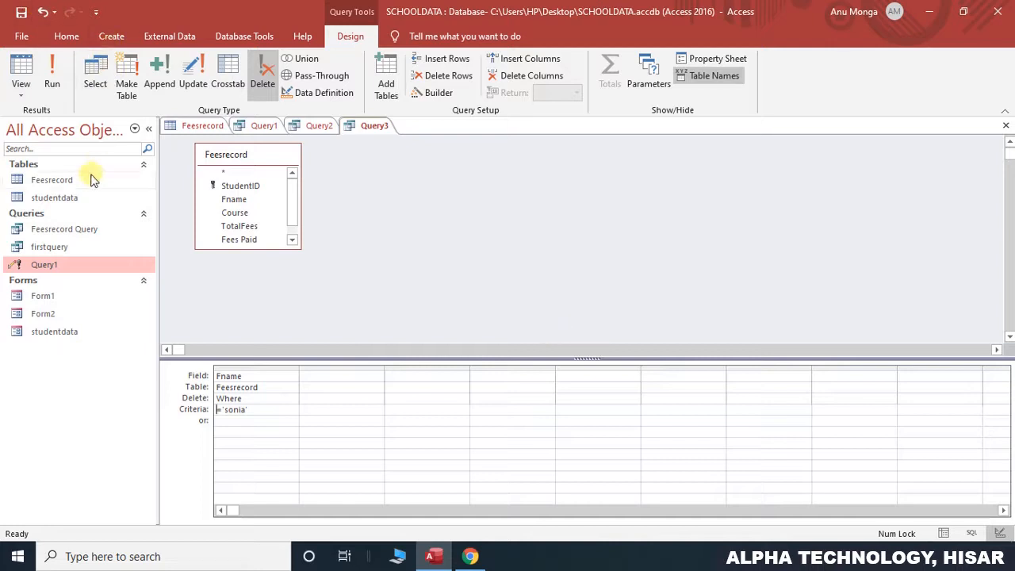
Check the names in Feesrecord and build a new delete query on that table with the first name of StudentID 1 as the Fname criteria
left_click(56, 184)
double_click(55, 184)
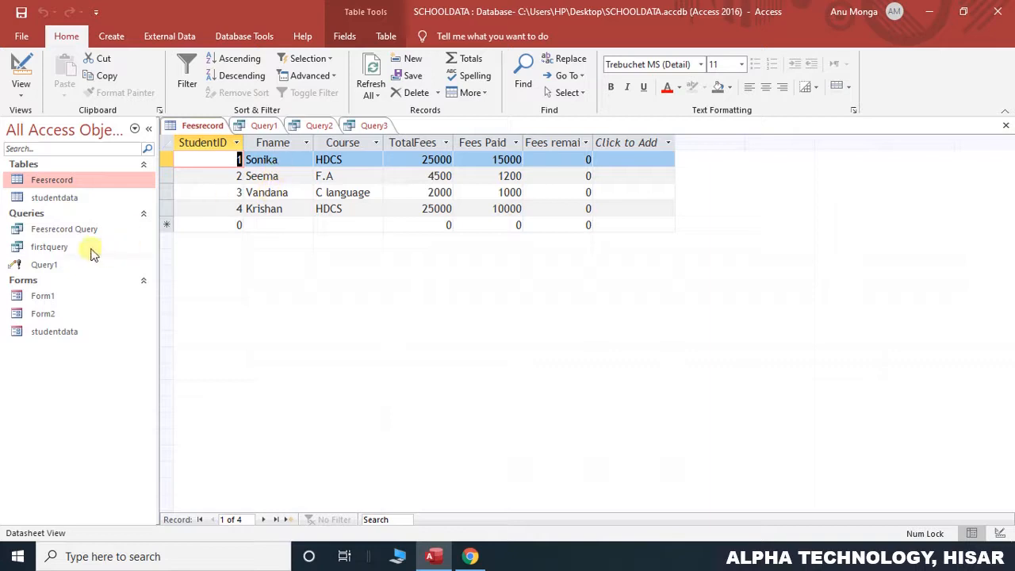
double_click(60, 266)
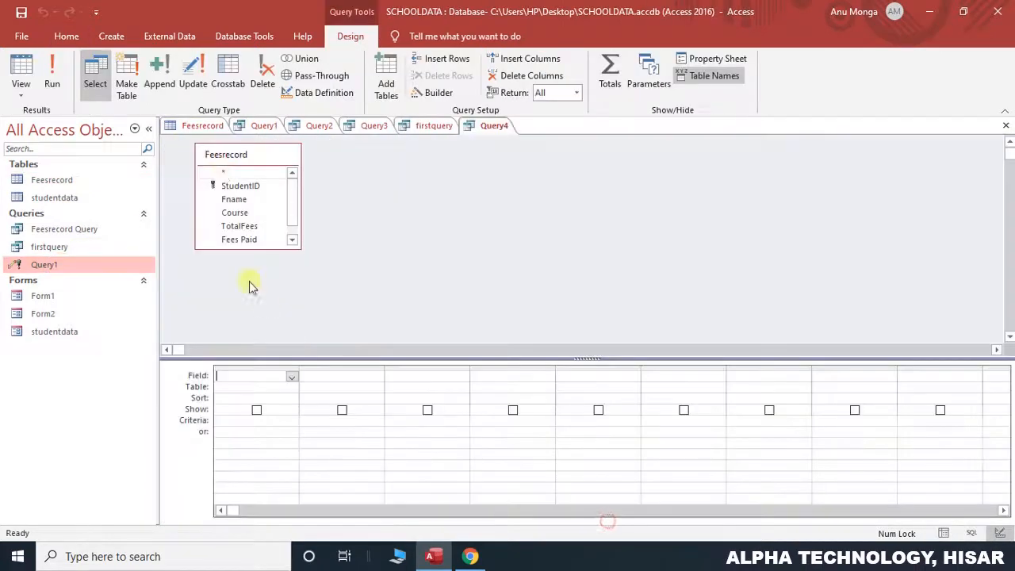
double_click(234, 199)
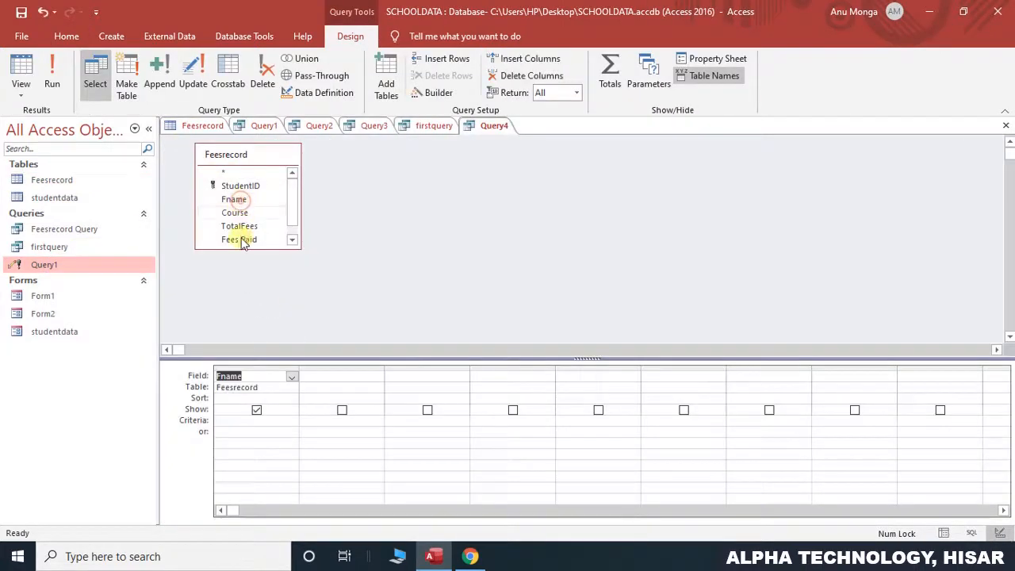
left_click(263, 84)
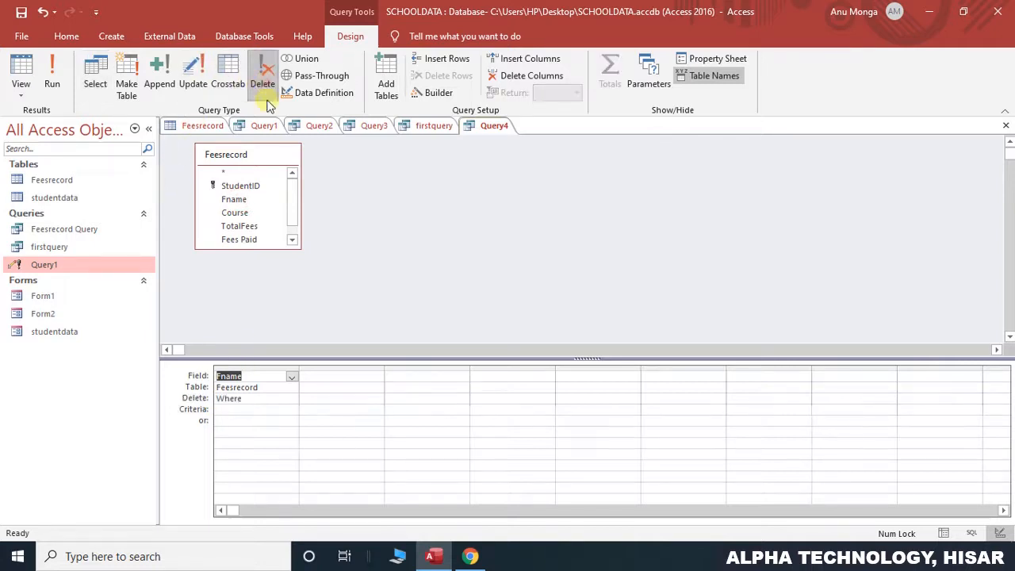
left_click(220, 412)
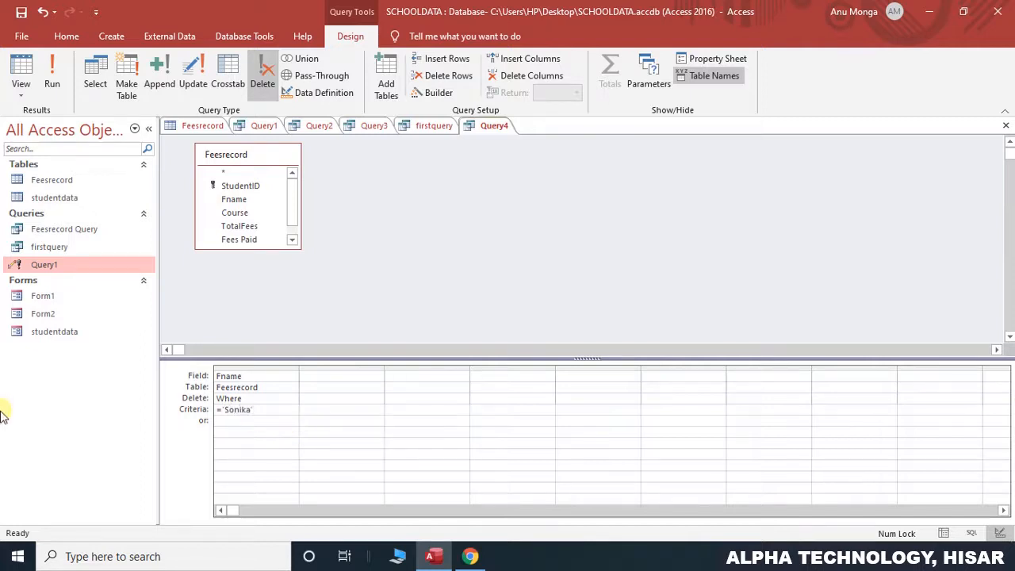
Run the delete query, confirm the deletion and check the records in the Feesrecord table
left_click(52, 83)
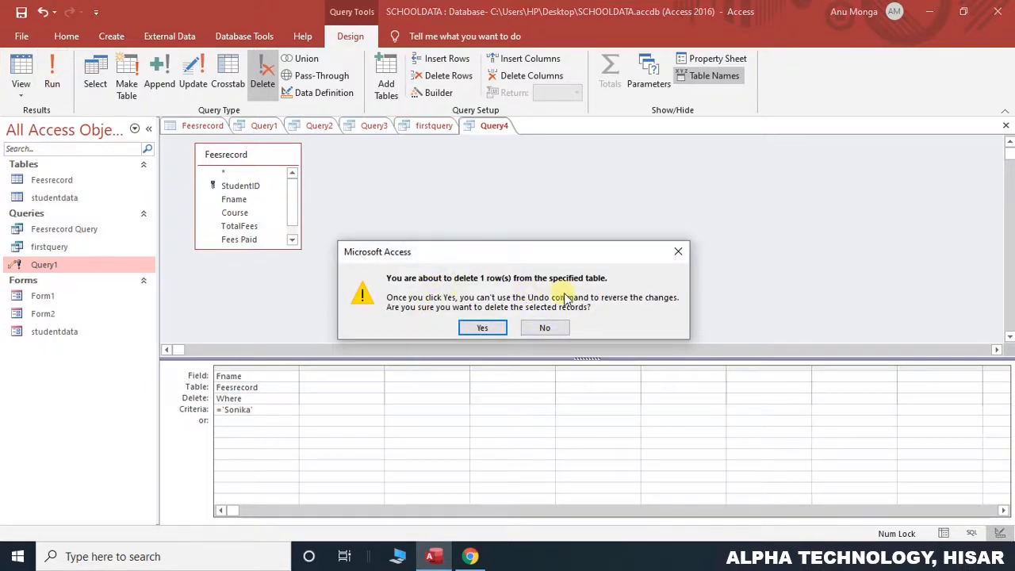
left_click(485, 328)
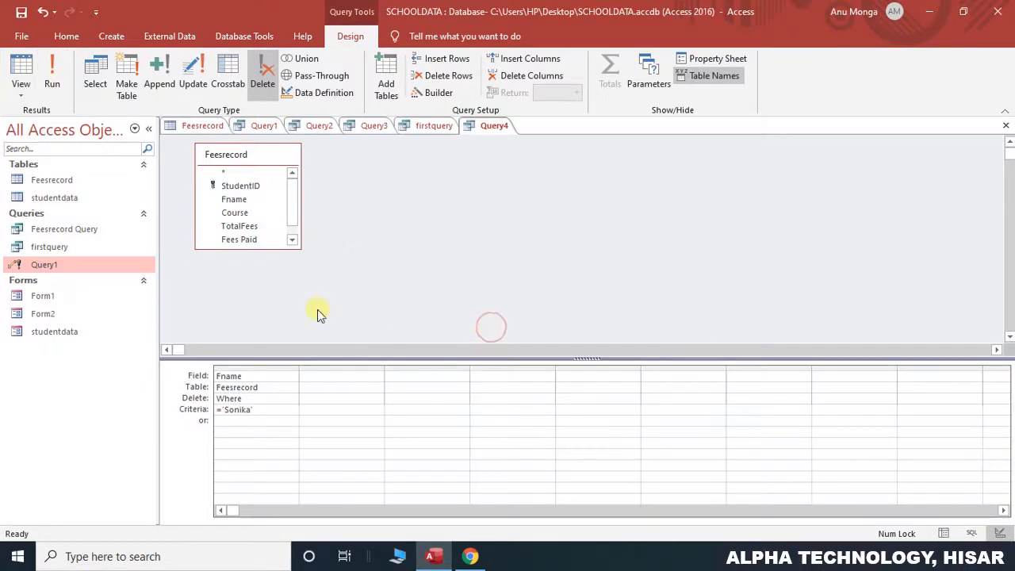
double_click(62, 180)
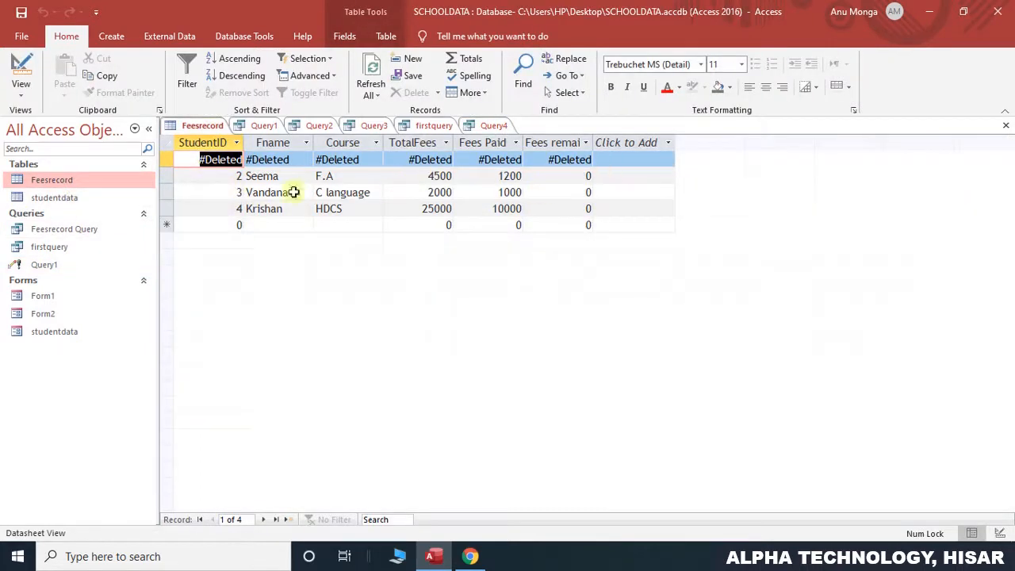
Create another query in Design View without adding any table
left_click(111, 37)
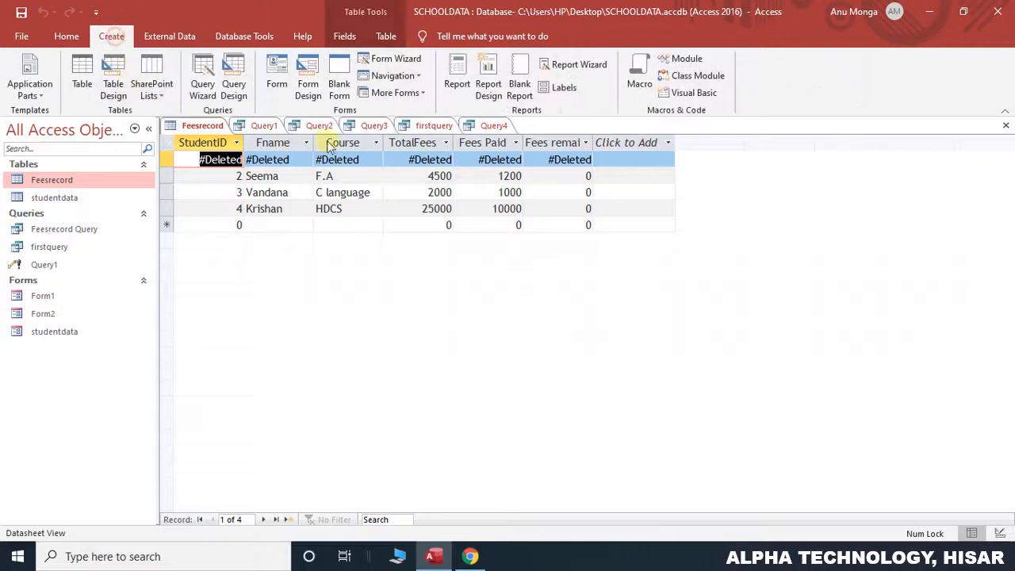
left_click(234, 84)
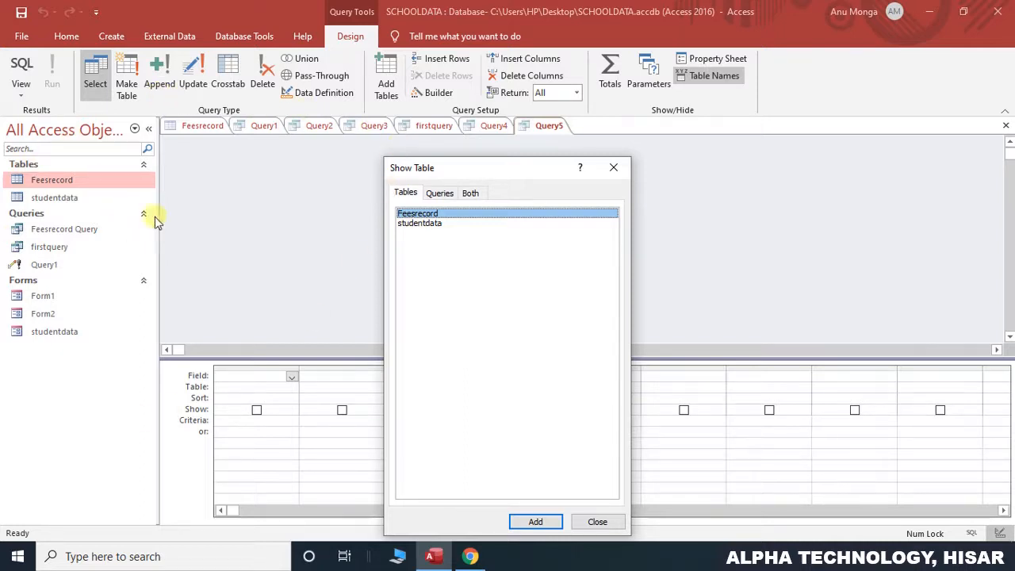
left_click(599, 521)
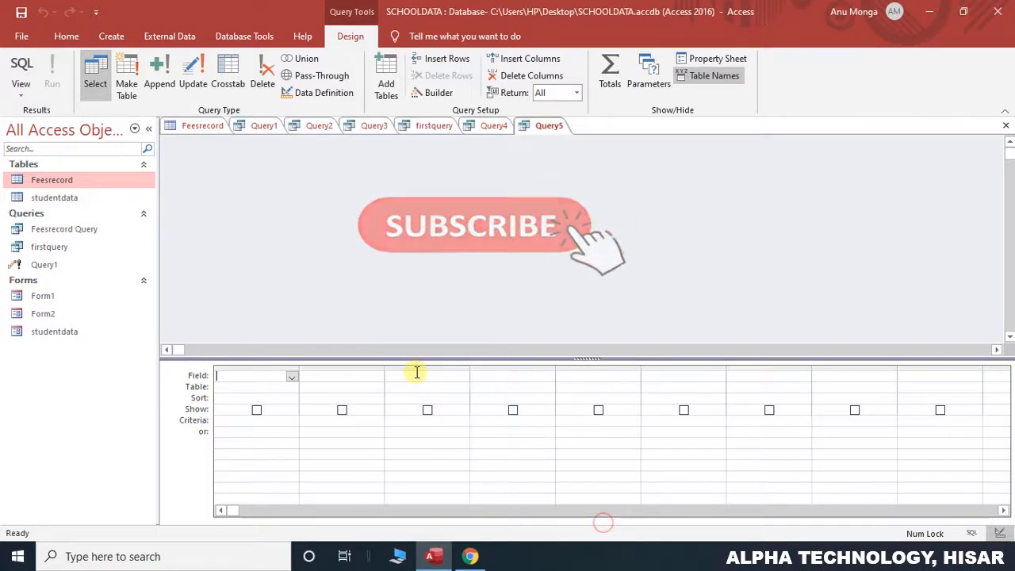